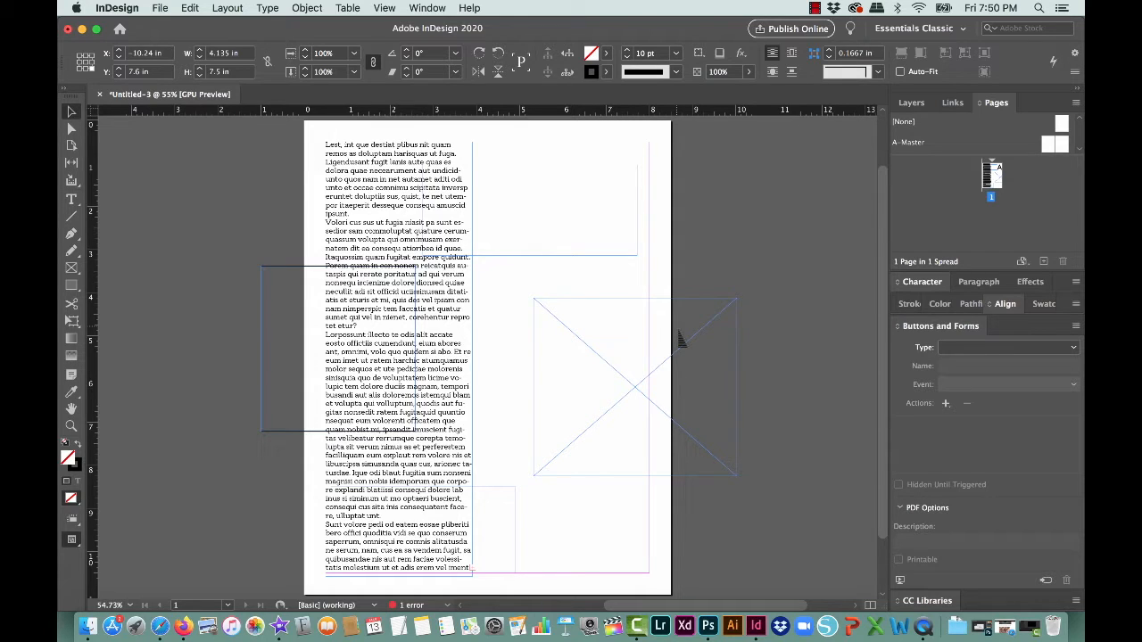
Move the InDesign window aside and close the open web 101 folder windows to uncover the desktop.
left_click(680, 338)
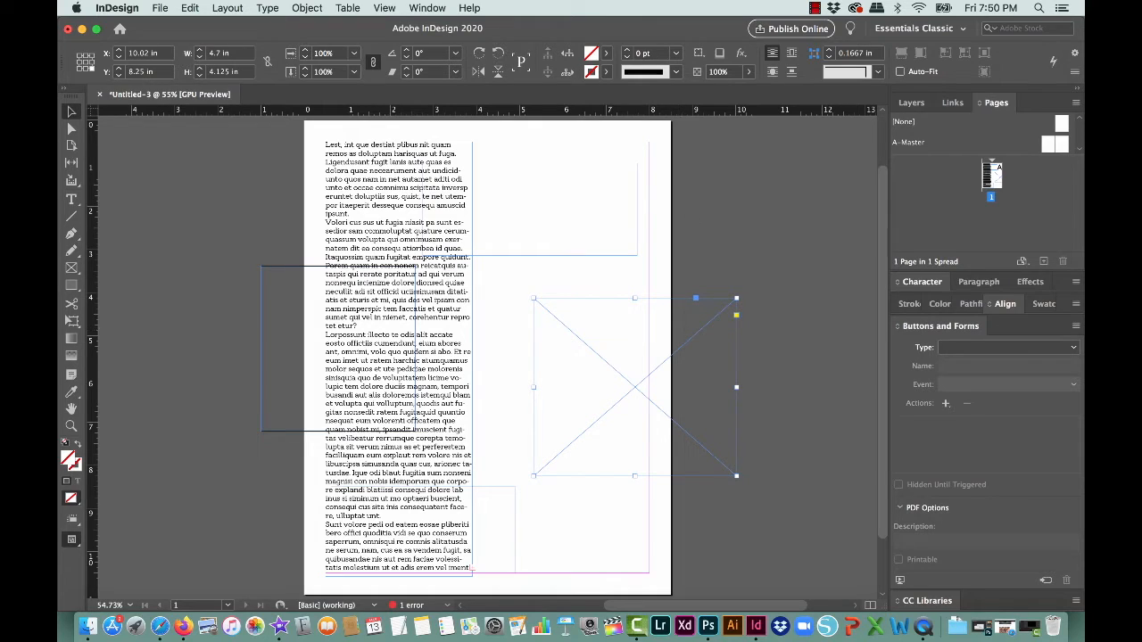
left_click_drag(606, 28, 588, 137)
left_click(85, 41)
left_click(111, 68)
left_click(248, 62)
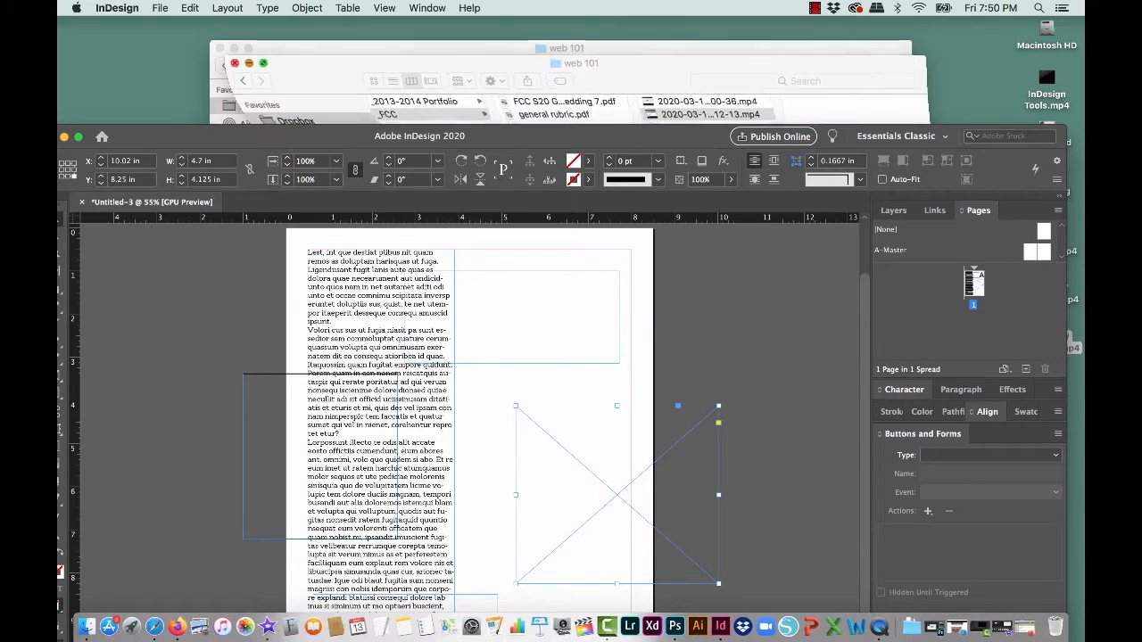
left_click(235, 47)
left_click_drag(383, 136, 233, 325)
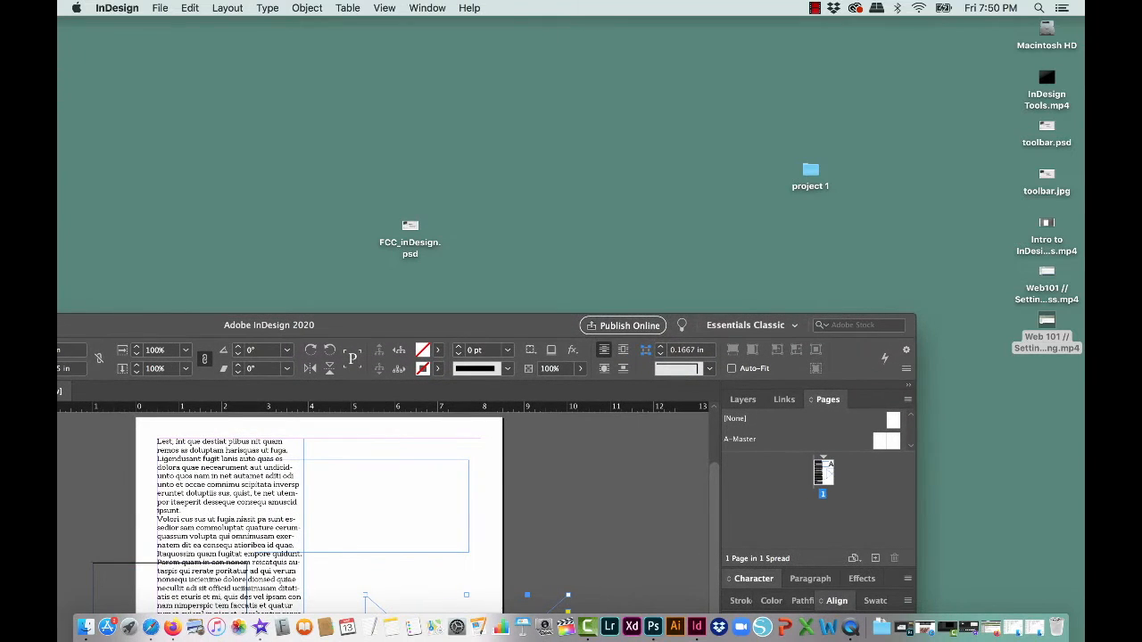
Open the images folder inside the desktop's project 1 folder in Finder and arrange it beside the InDesign window.
double_click(810, 170)
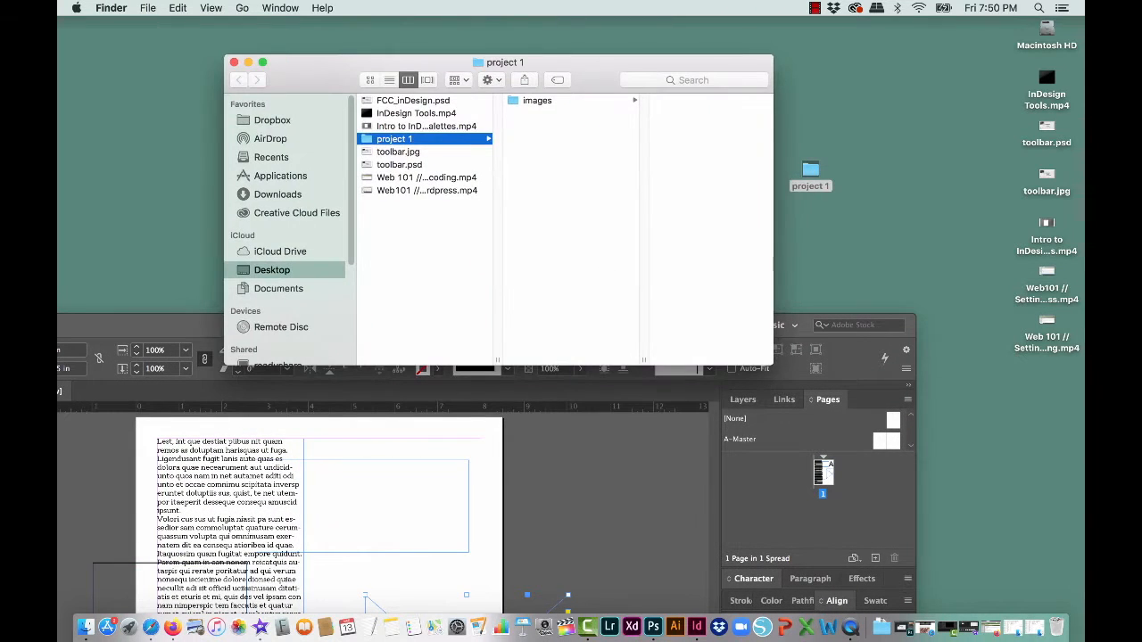
left_click(537, 100)
left_click_drag(357, 62, 646, 45)
left_click(420, 326)
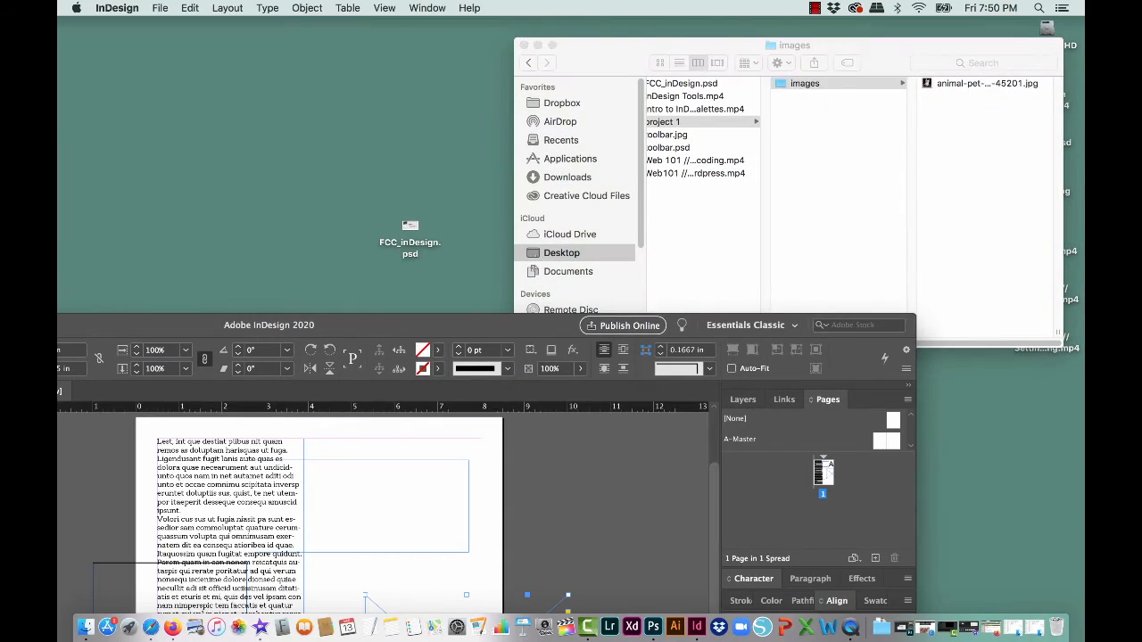
left_click_drag(420, 326, 418, 51)
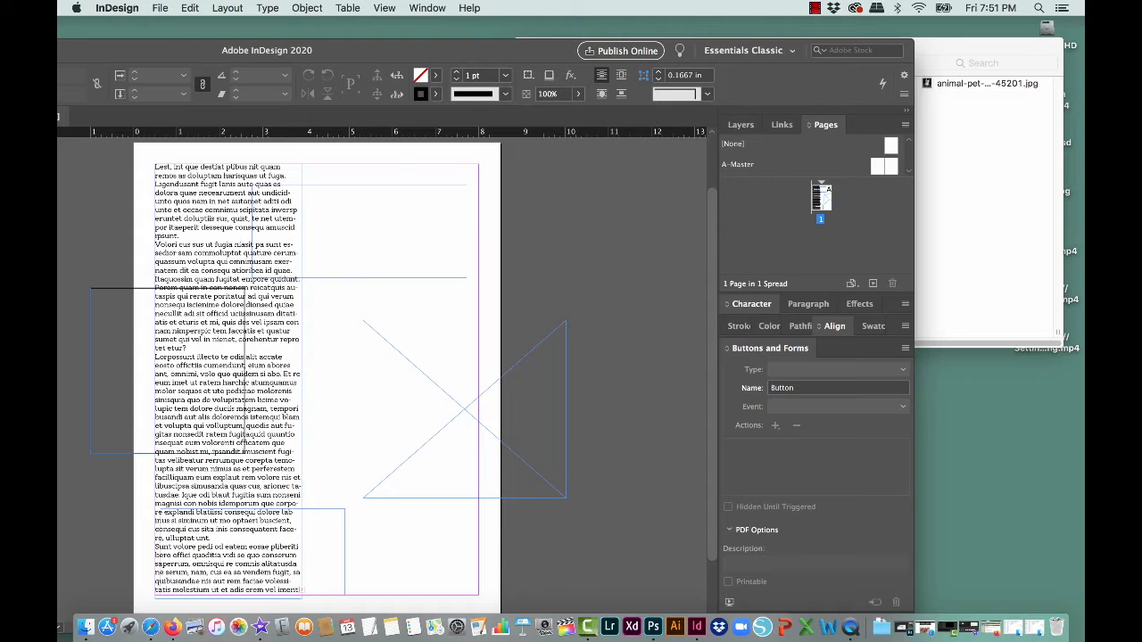
Place the animal-pet JPG from the images folder into the crossed graphics frame, and again unframed on the pasteboard beside the page.
left_click_drag(986, 83, 483, 361)
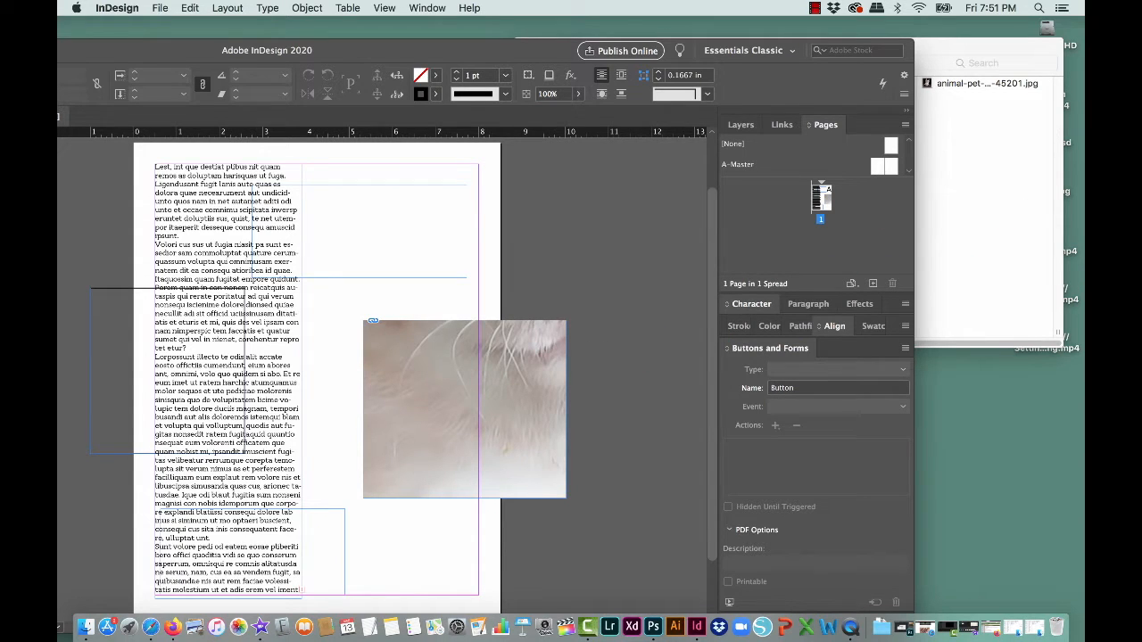
left_click_drag(986, 83, 615, 191)
left_click(567, 195)
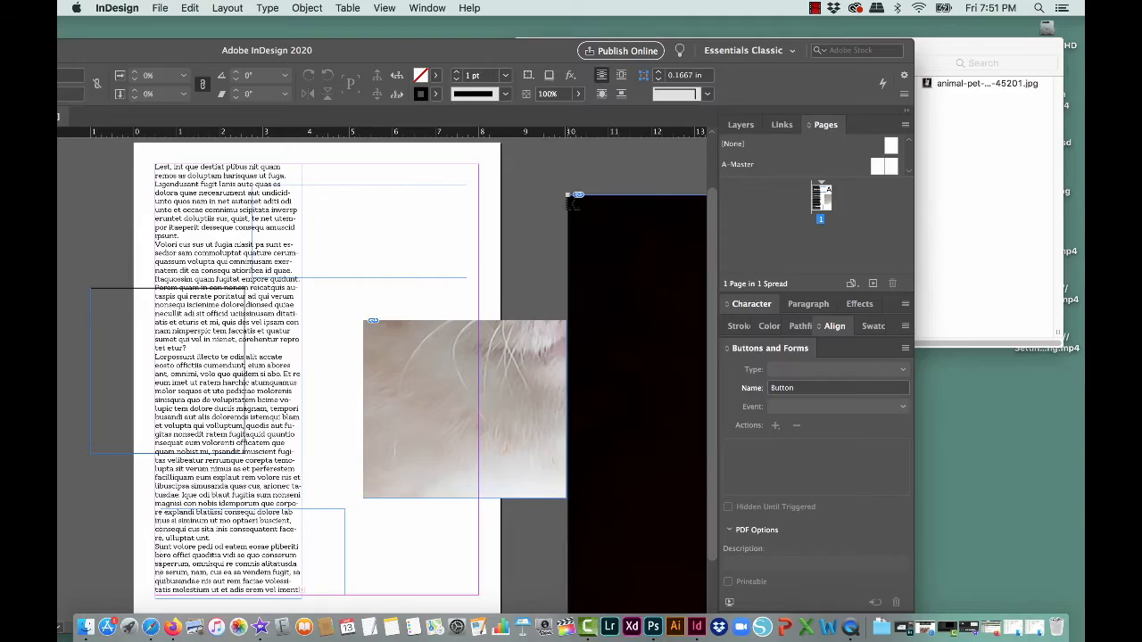
Bring the whole InDesign window back into view and move the oversized kitten image from the pasteboard over the page.
left_click_drag(446, 50, 614, 39)
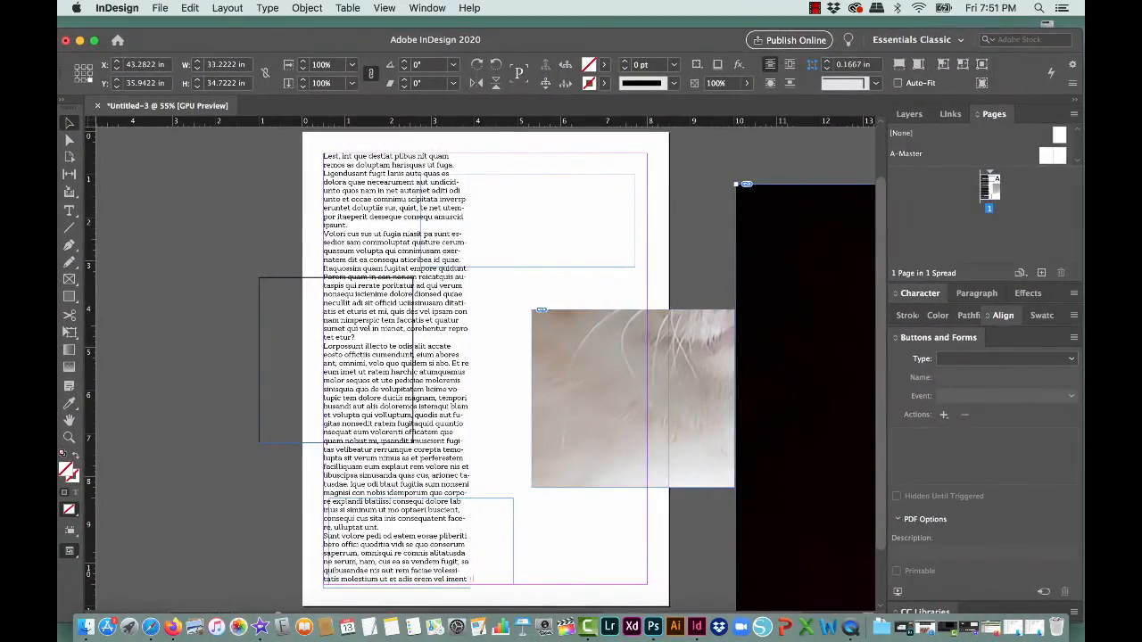
key("super+minus")
key("super+minus")
key("super+minus")
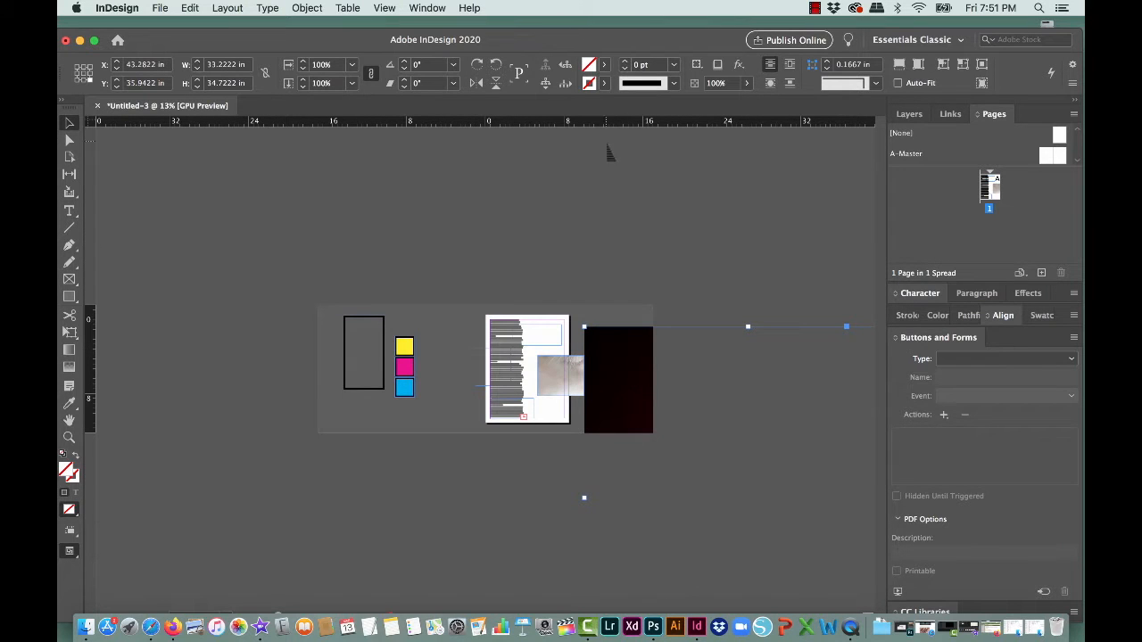
left_click_drag(615, 361, 549, 375)
Try to resize the oversized kitten image with the Selection tool by its upper-left frame corner, and undo it.
key("super+z")
key("e")
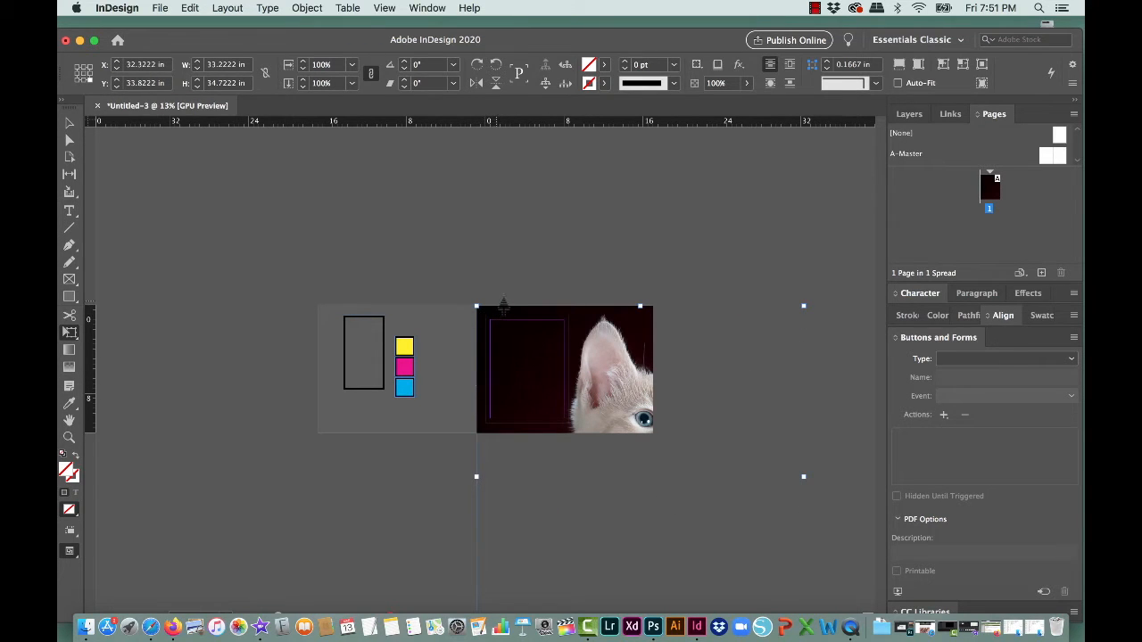
key("v")
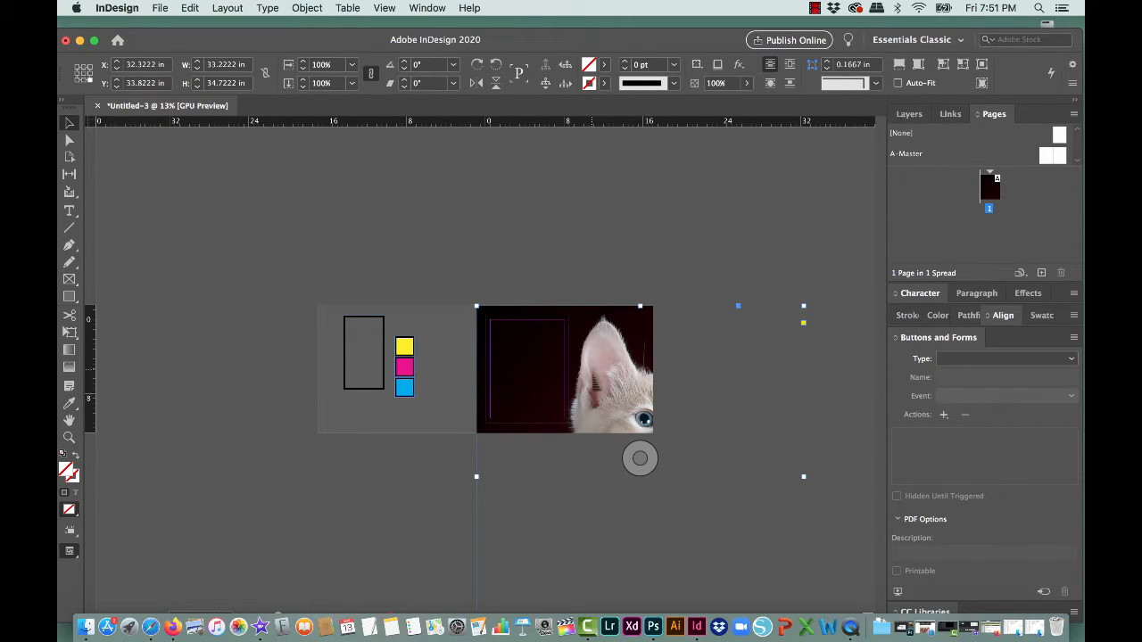
left_click_drag(477, 307, 415, 320)
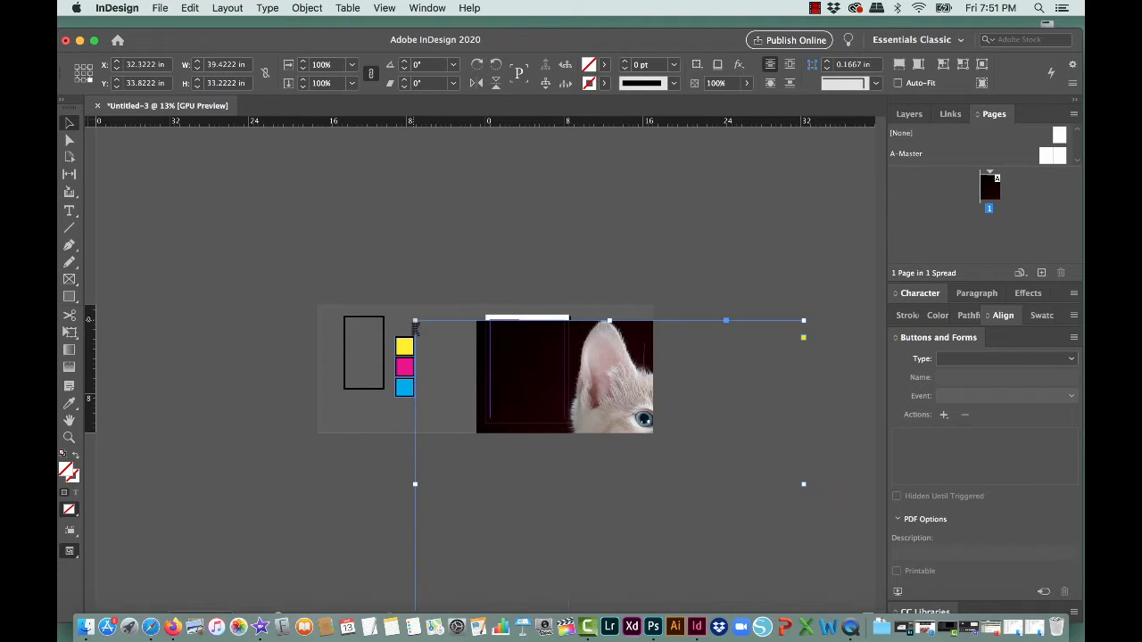
key("super+z")
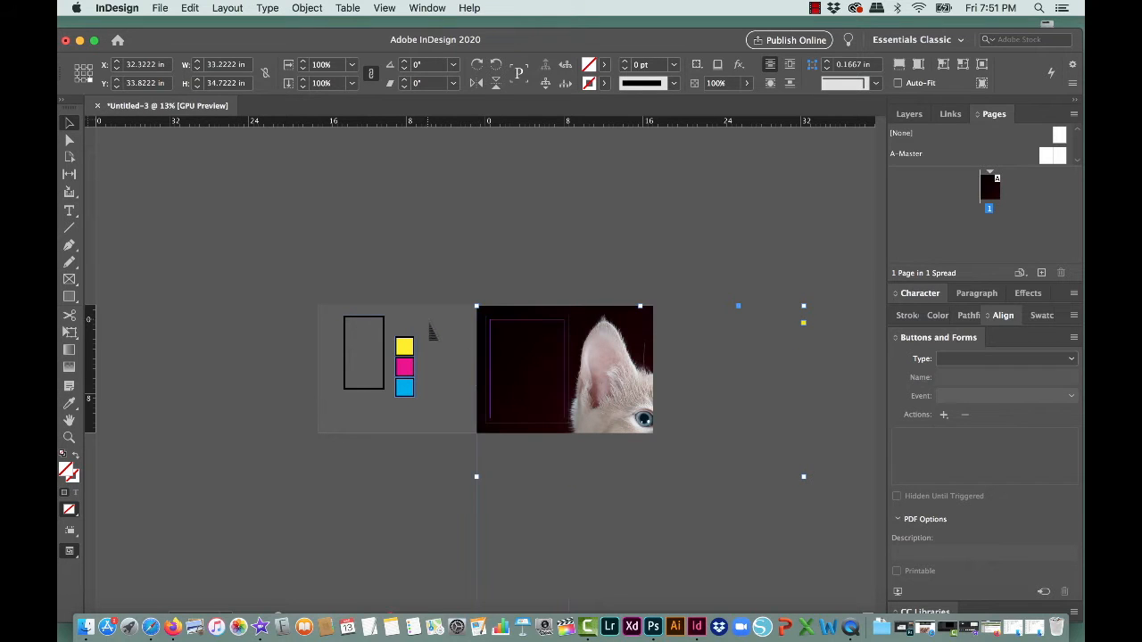
Scale the kitten image with Free Transform to about 3.88 by 4.05 in and move it across the page's upper right edge.
key("e")
left_click_drag(476, 306, 513, 337)
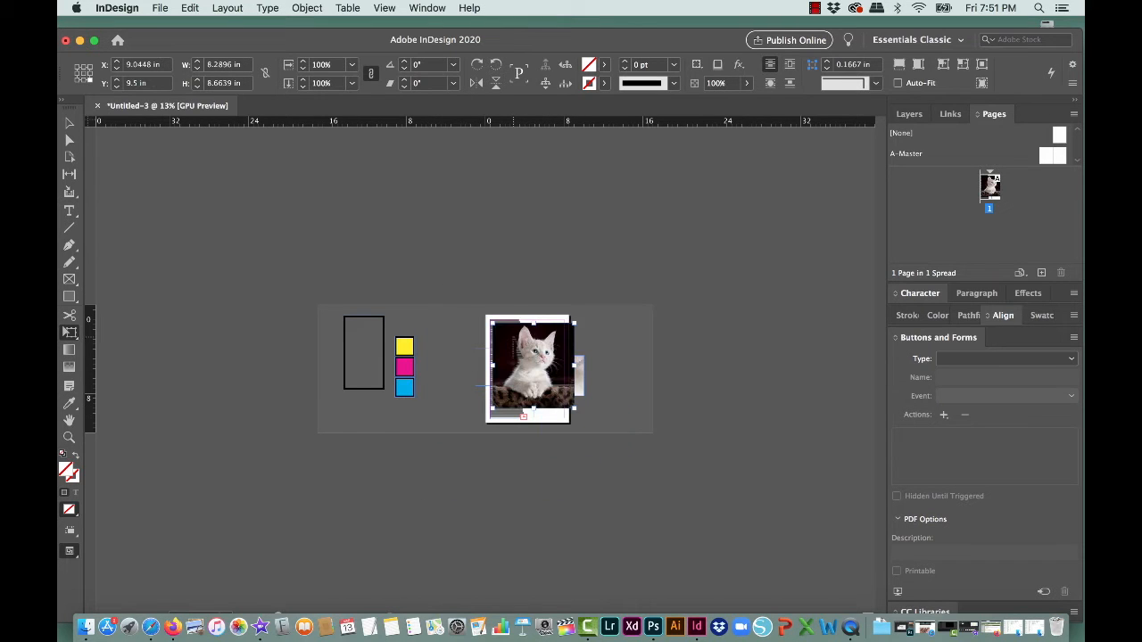
key("super+0")
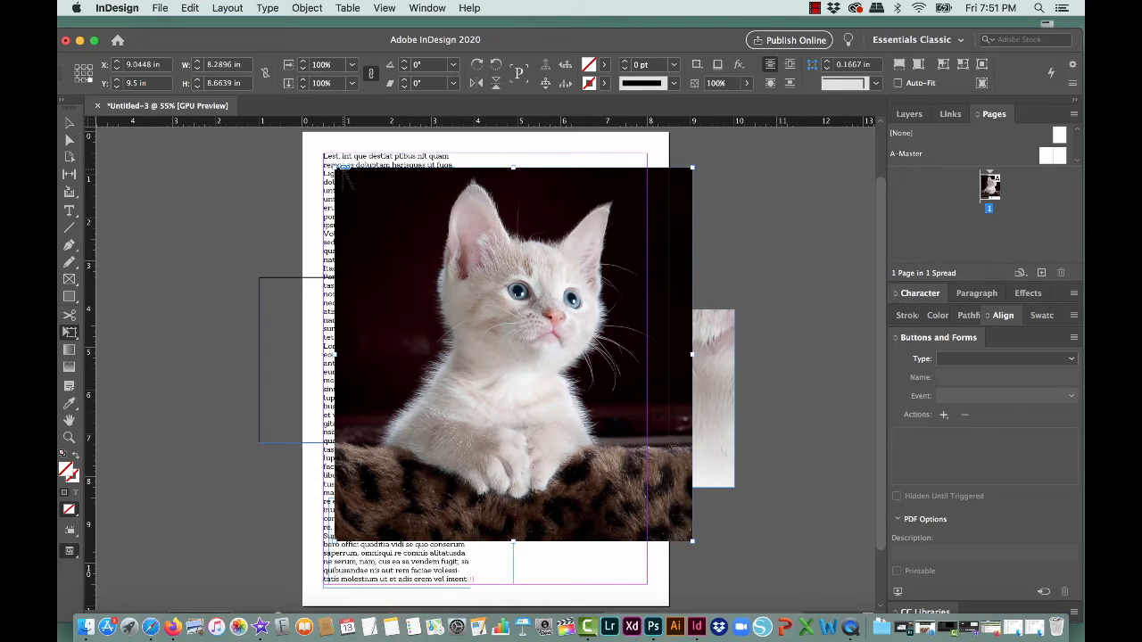
left_click_drag(336, 168, 525, 366)
key("v")
left_click_drag(594, 414, 634, 240)
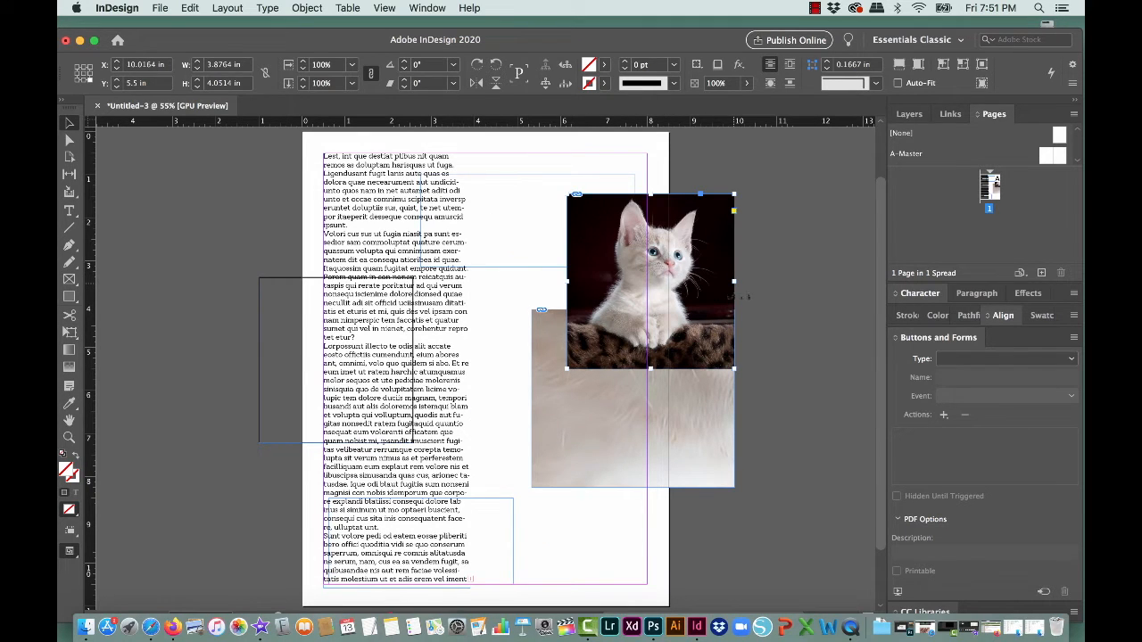
Crop the right side of the kitten frame to about 3.58 in wide and select the picture inside it.
left_click_drag(734, 282, 721, 283)
left_click(760, 258)
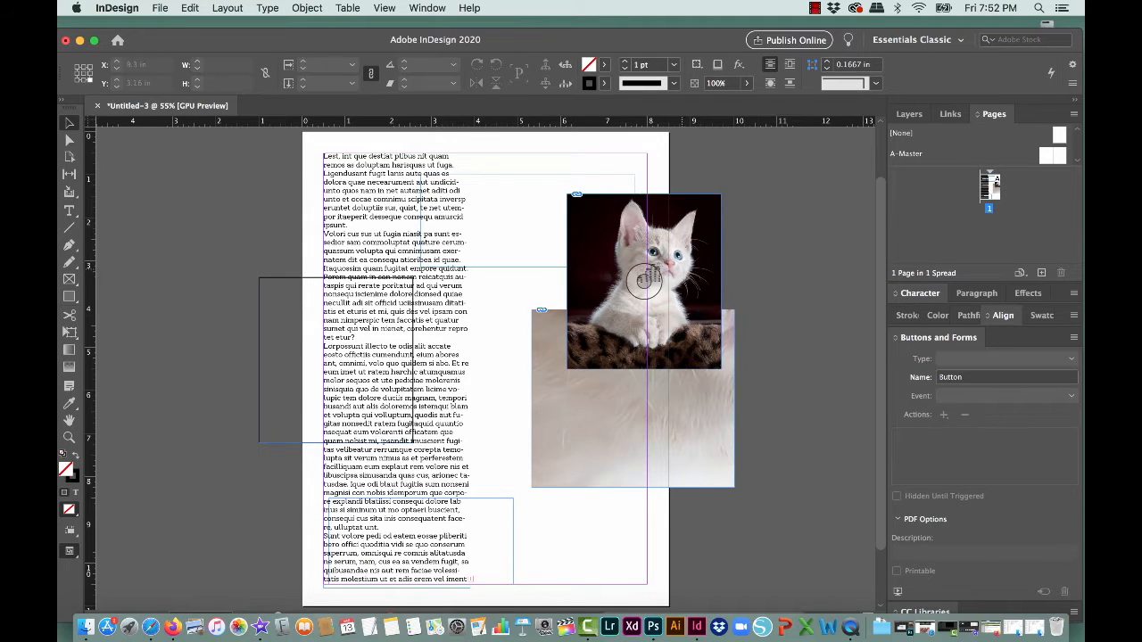
left_click(646, 278)
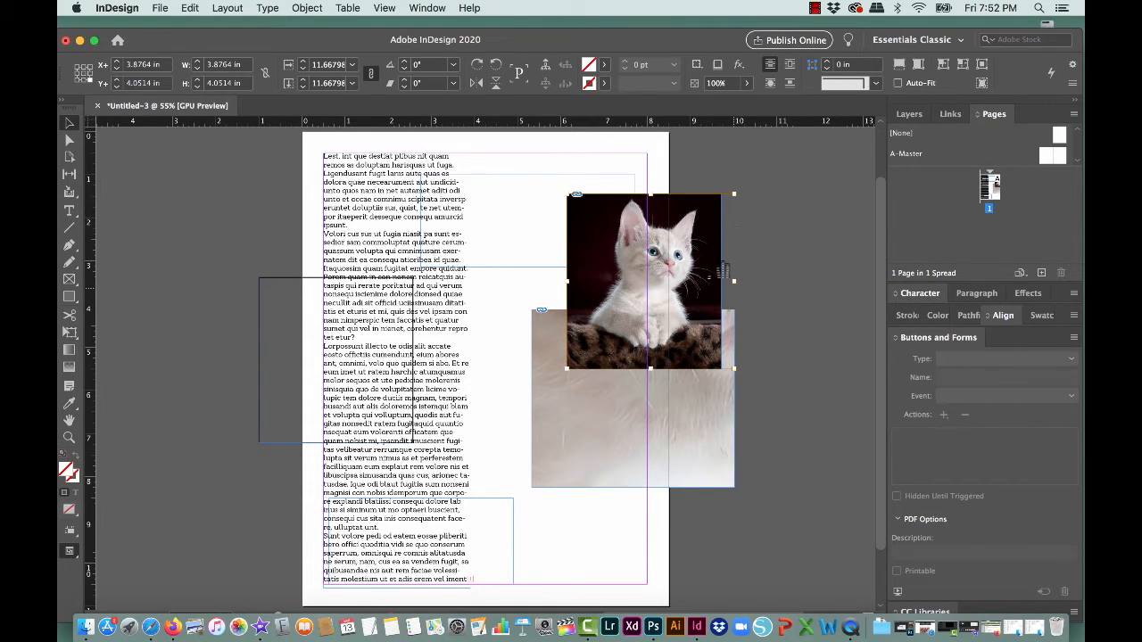
key("super+1")
key("super+equal")
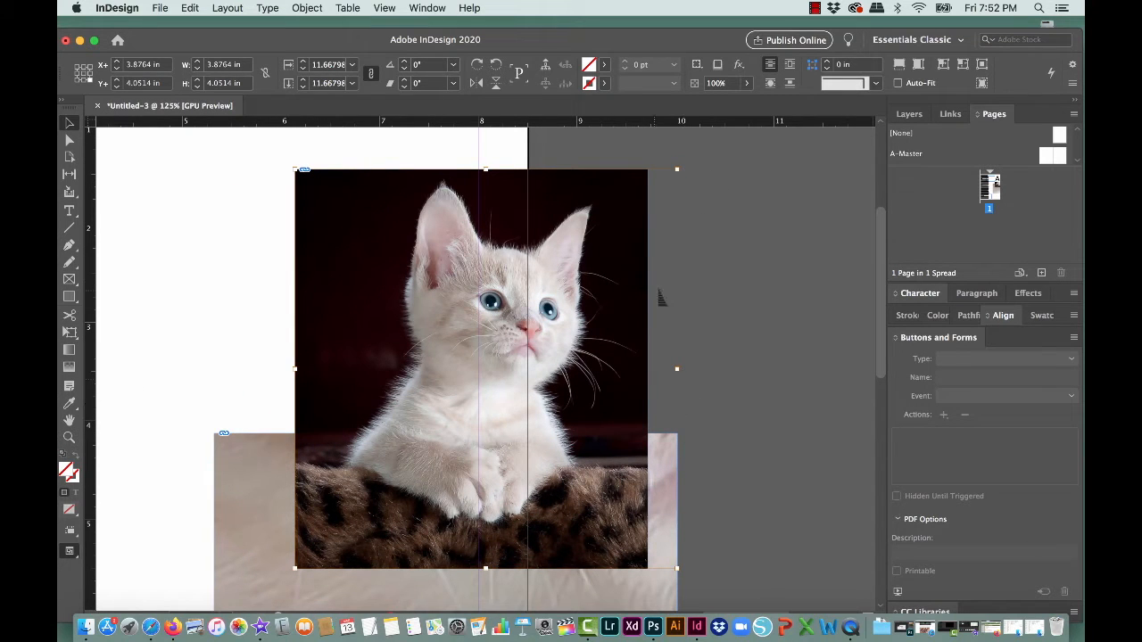
Compare the kitten's frame and content selections, and crop the frame's right side to the page edge, about 2.39 in wide.
left_click(716, 275)
left_click(626, 277)
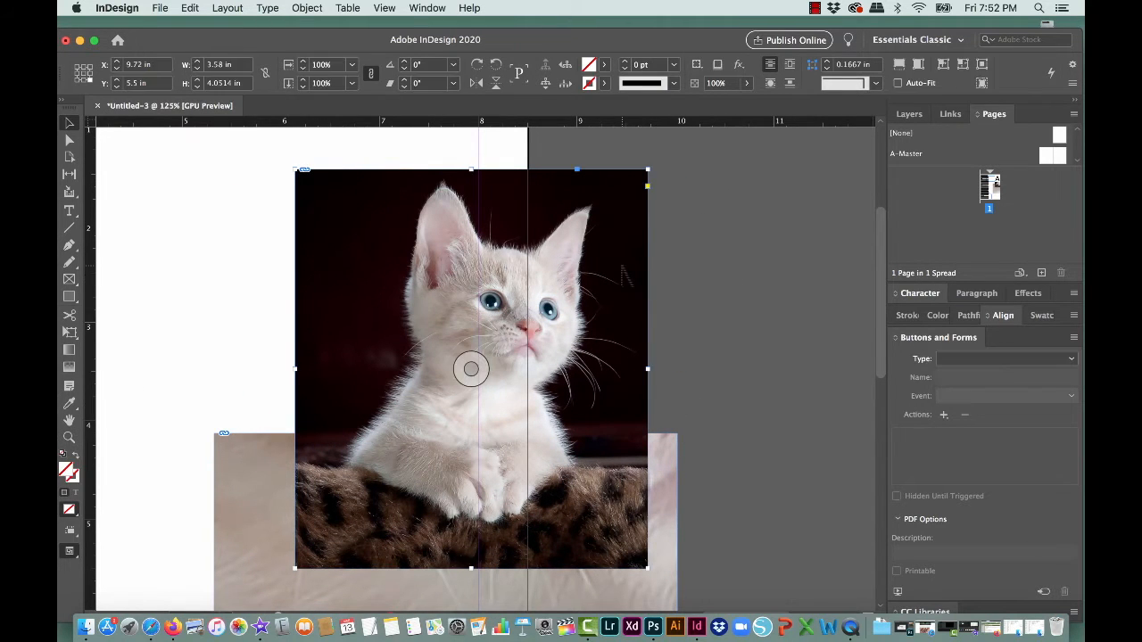
double_click(607, 368)
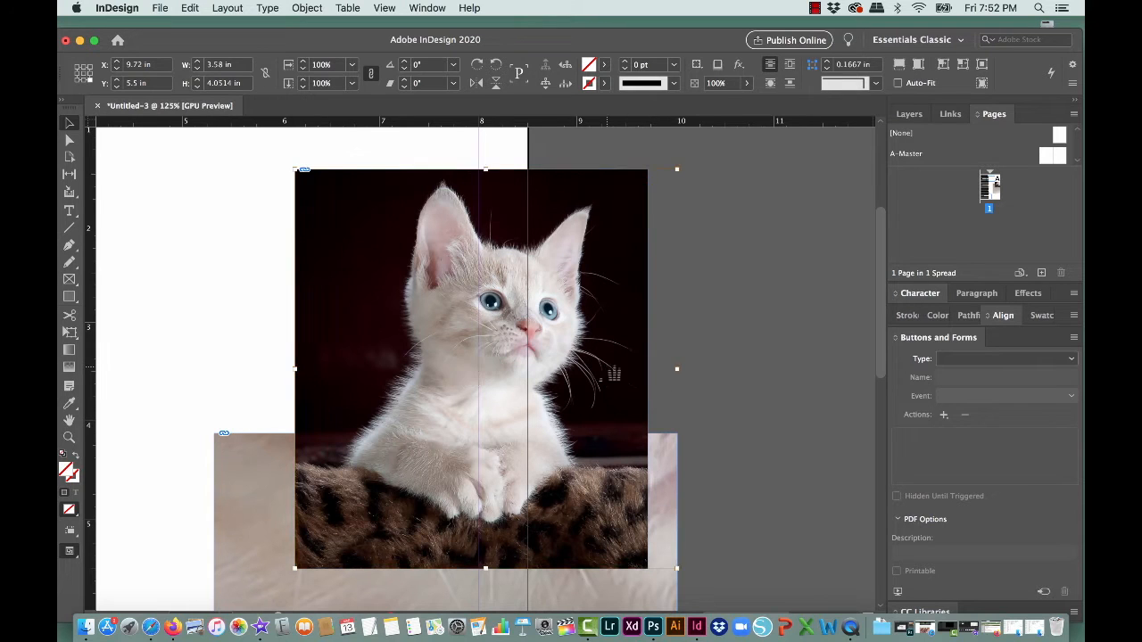
key("Escape")
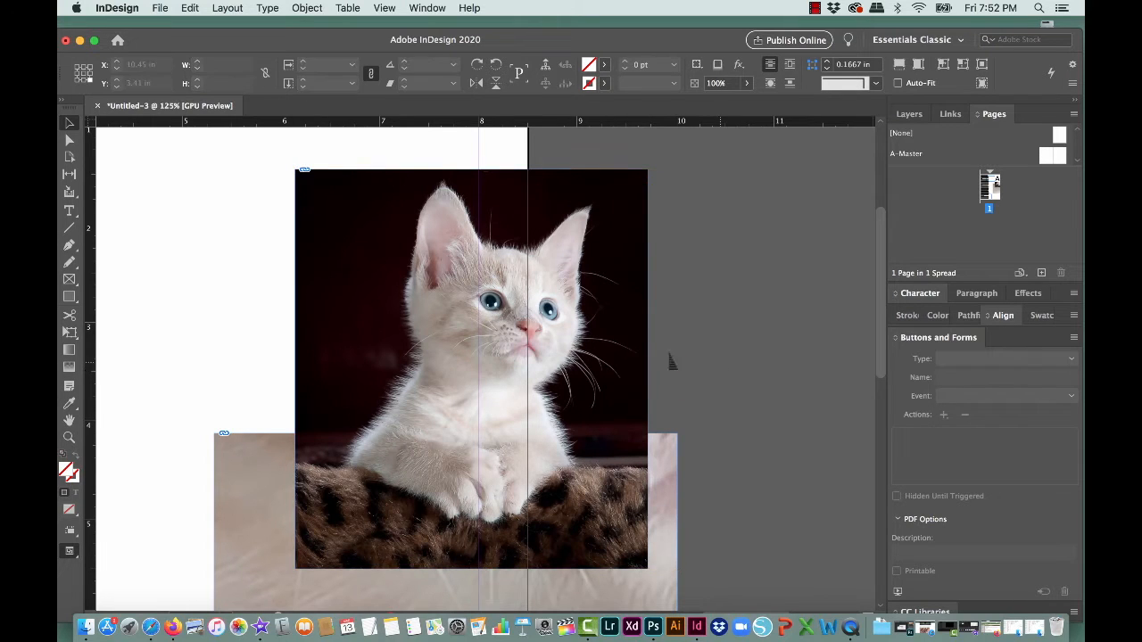
left_click_drag(647, 368, 530, 368)
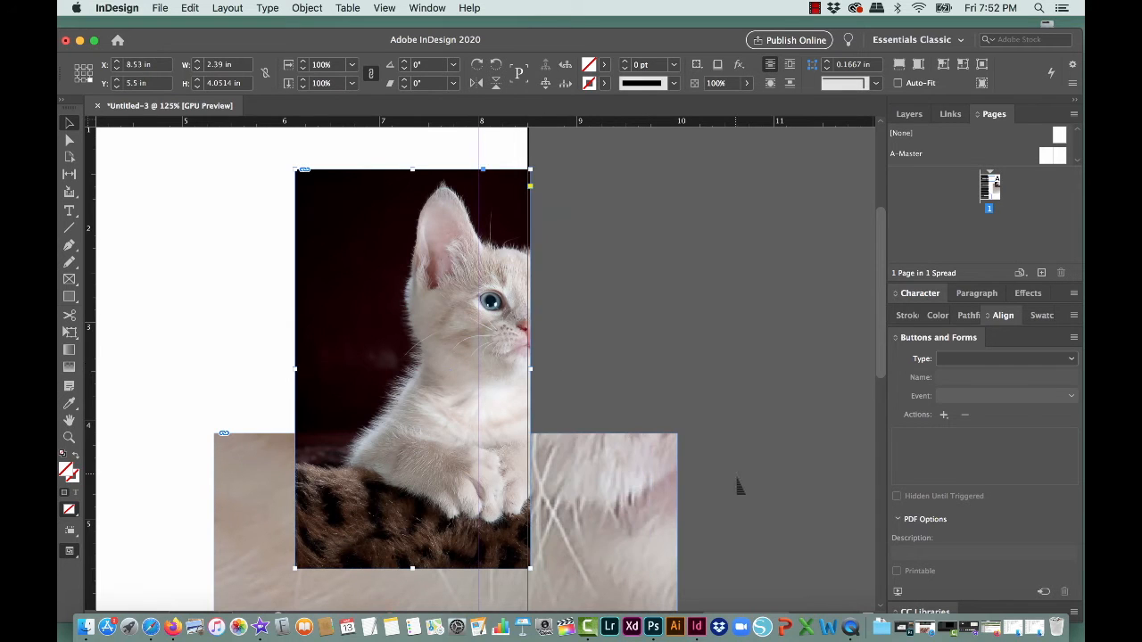
Shift the kitten picture about 0.4 in to the left inside its cropped frame.
left_click(410, 369)
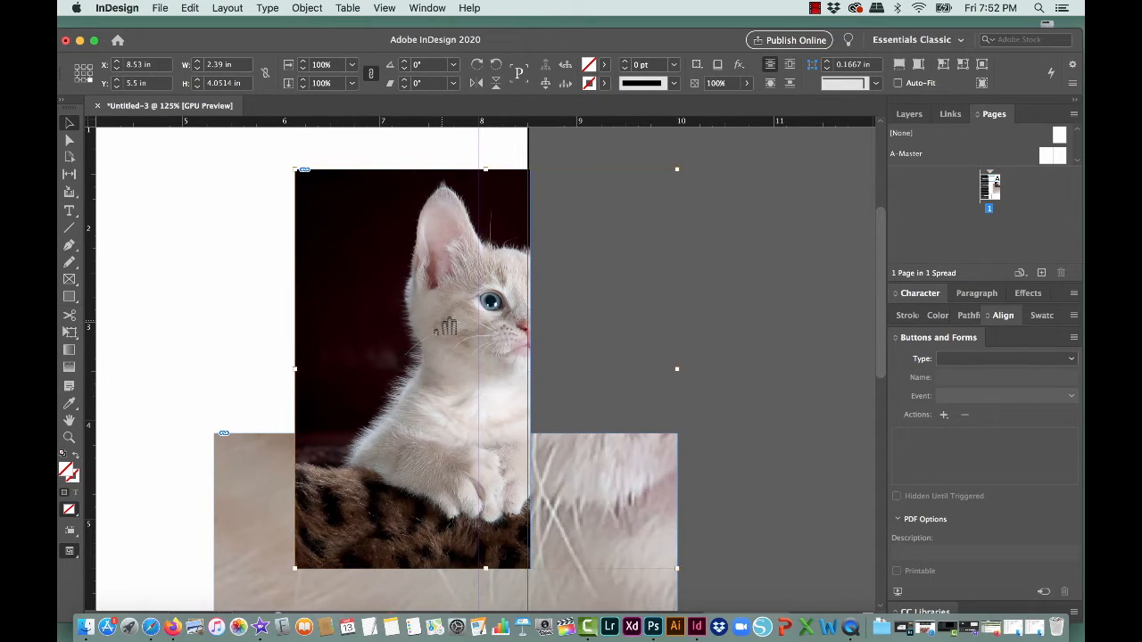
key("Left")
key("Left")
key("Left")
key("Left")
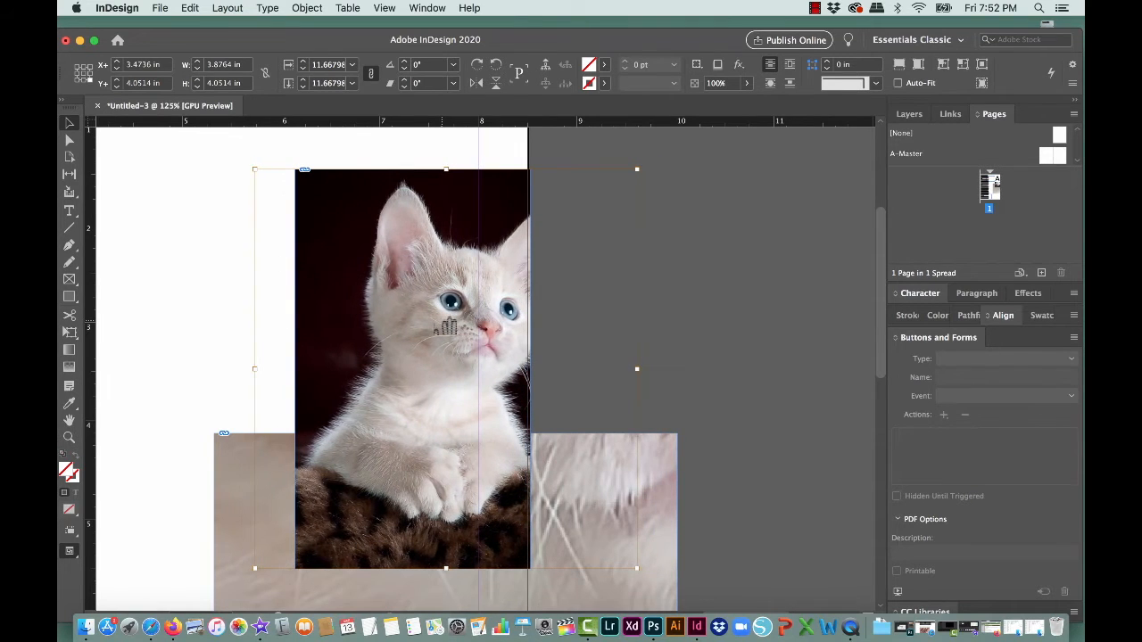
left_click(698, 312)
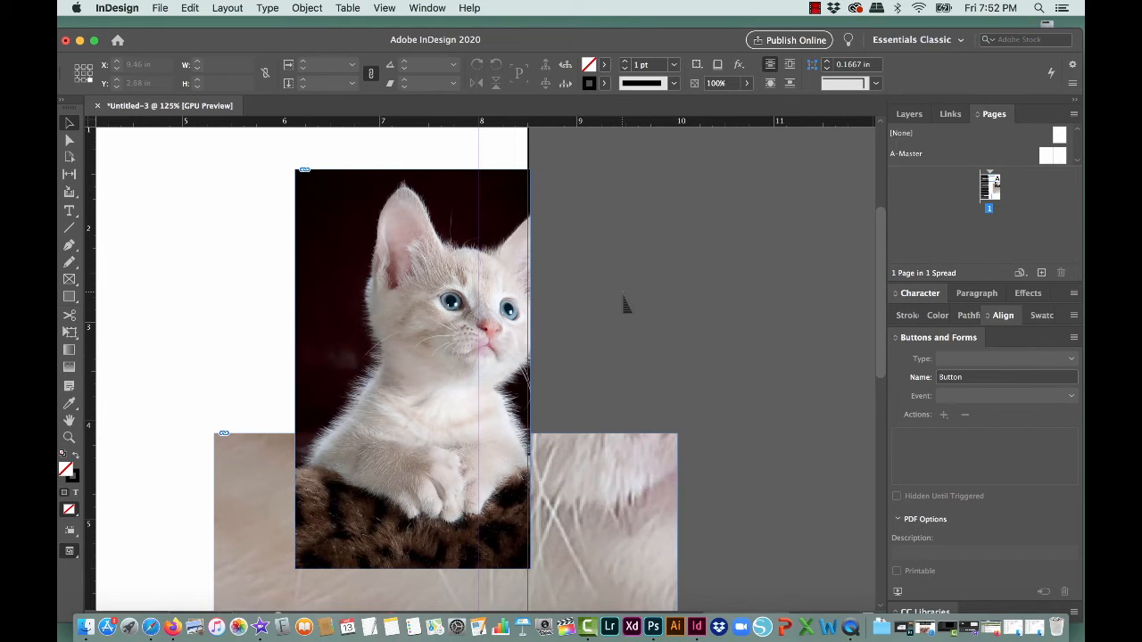
Place the animal-pet JPG from project 1's images folder into the empty frame across the page's left edge, and fit the content proportionally.
key("super+0")
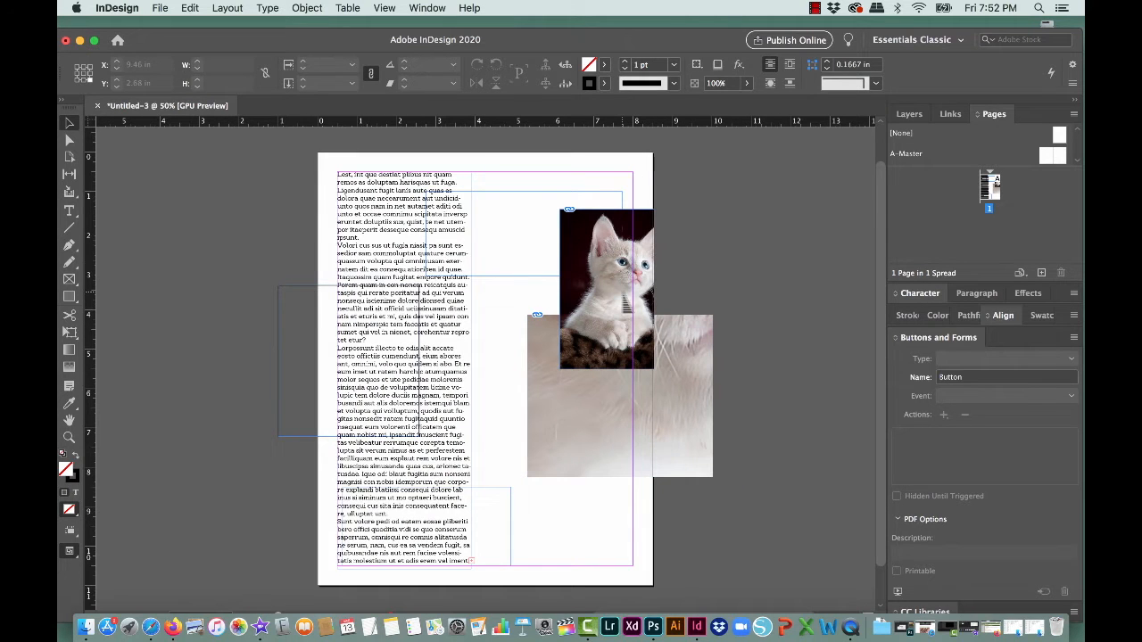
left_click(290, 339)
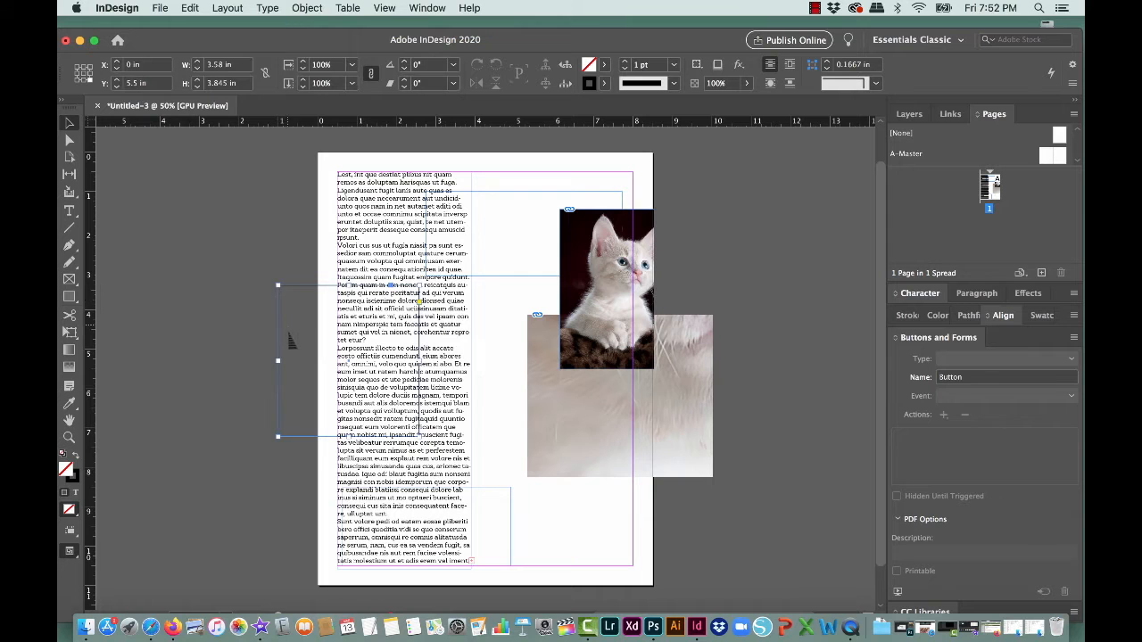
left_click_drag(535, 39, 540, 28)
left_click(159, 7)
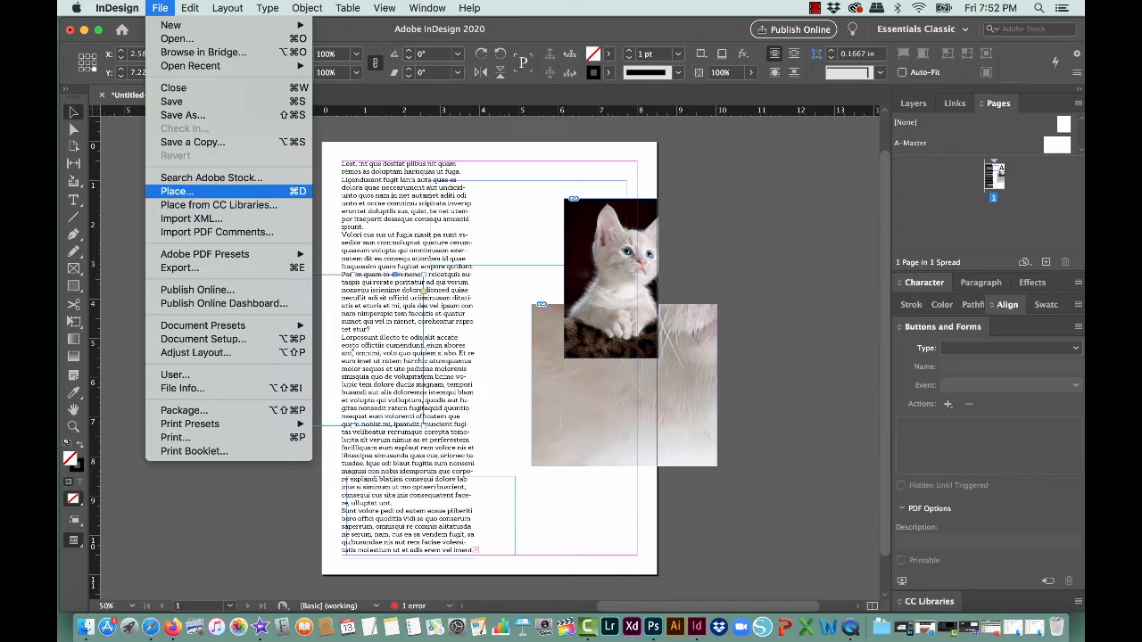
left_click(176, 190)
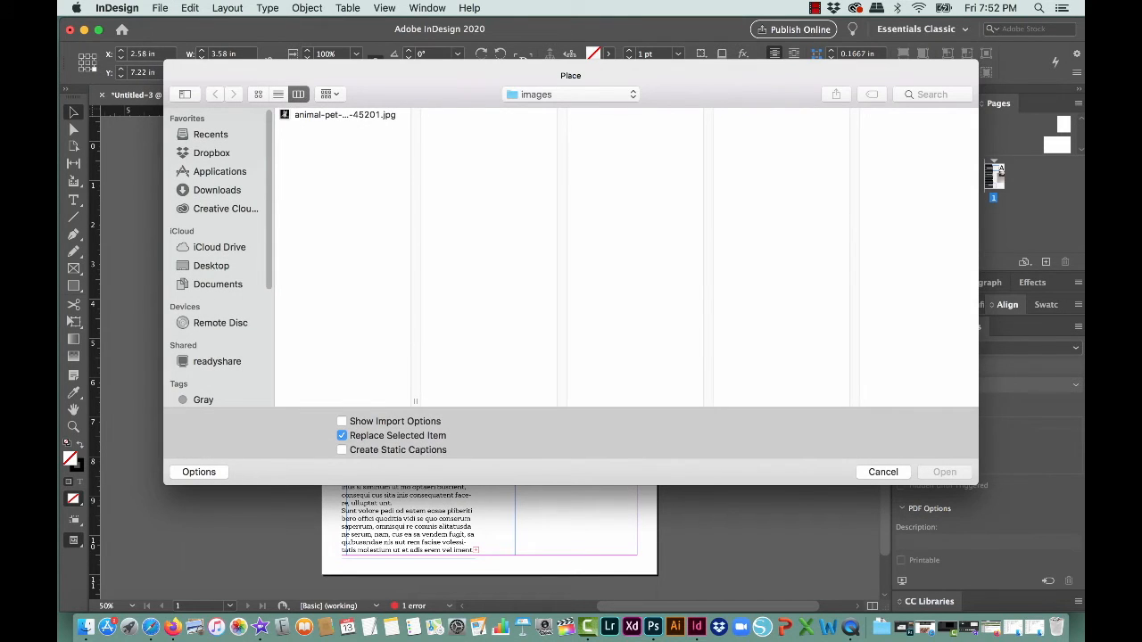
left_click(211, 265)
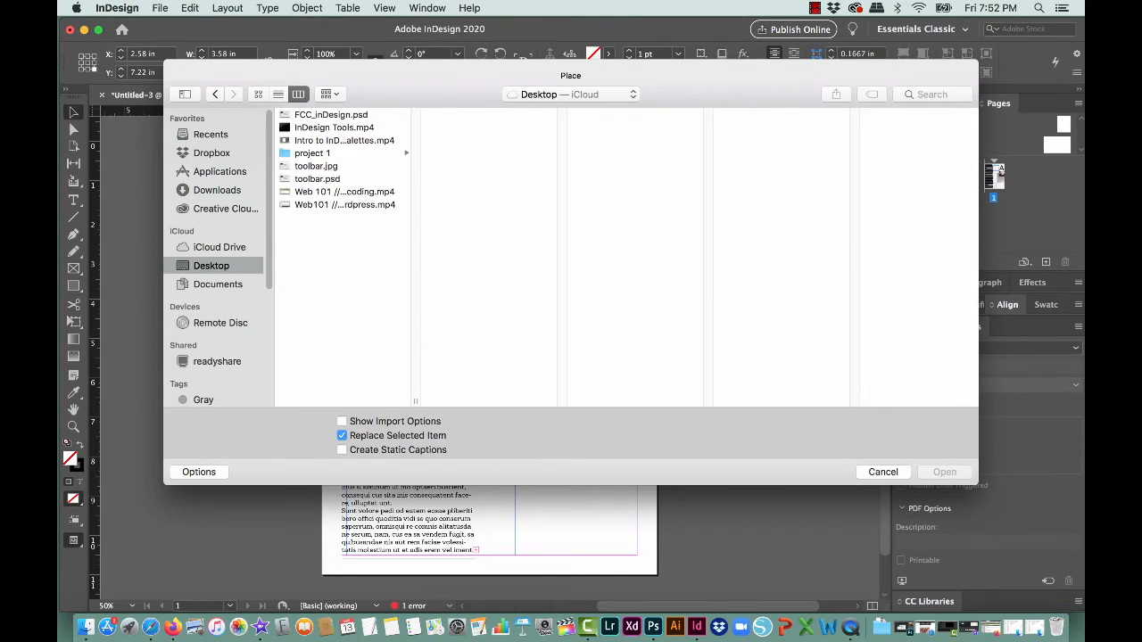
left_click(312, 154)
left_click(455, 115)
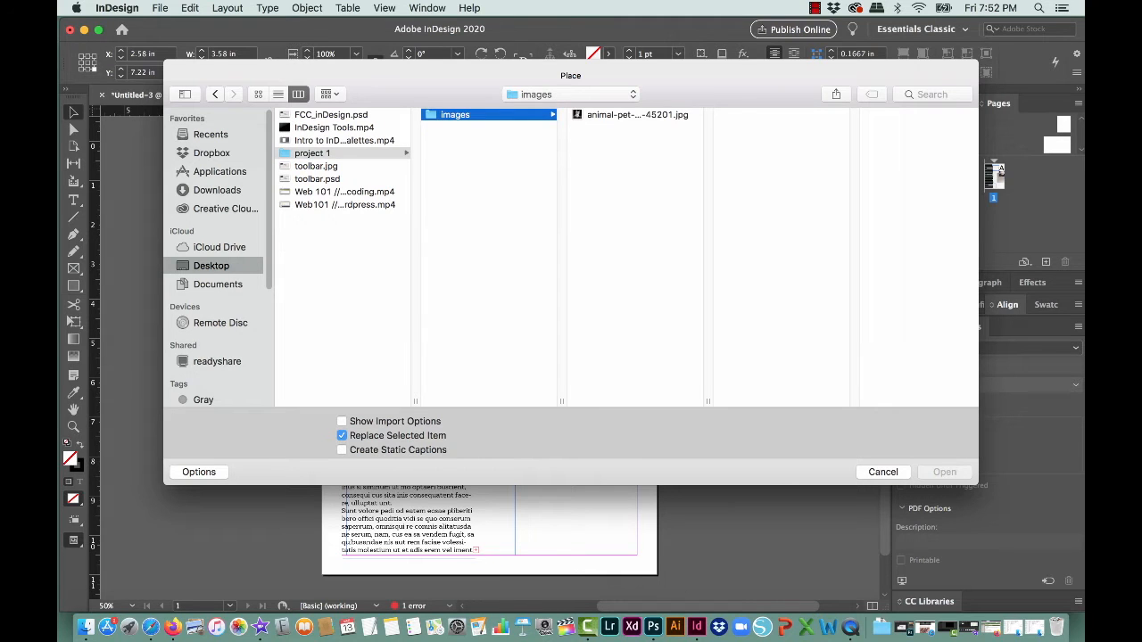
left_click(636, 115)
key("Return")
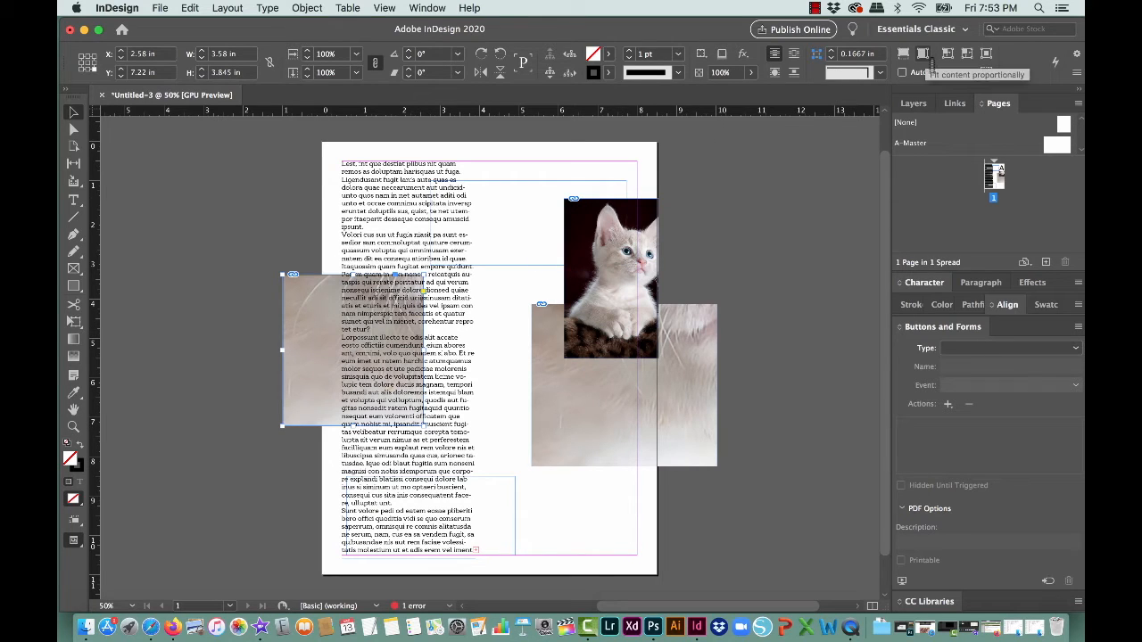
left_click(924, 57)
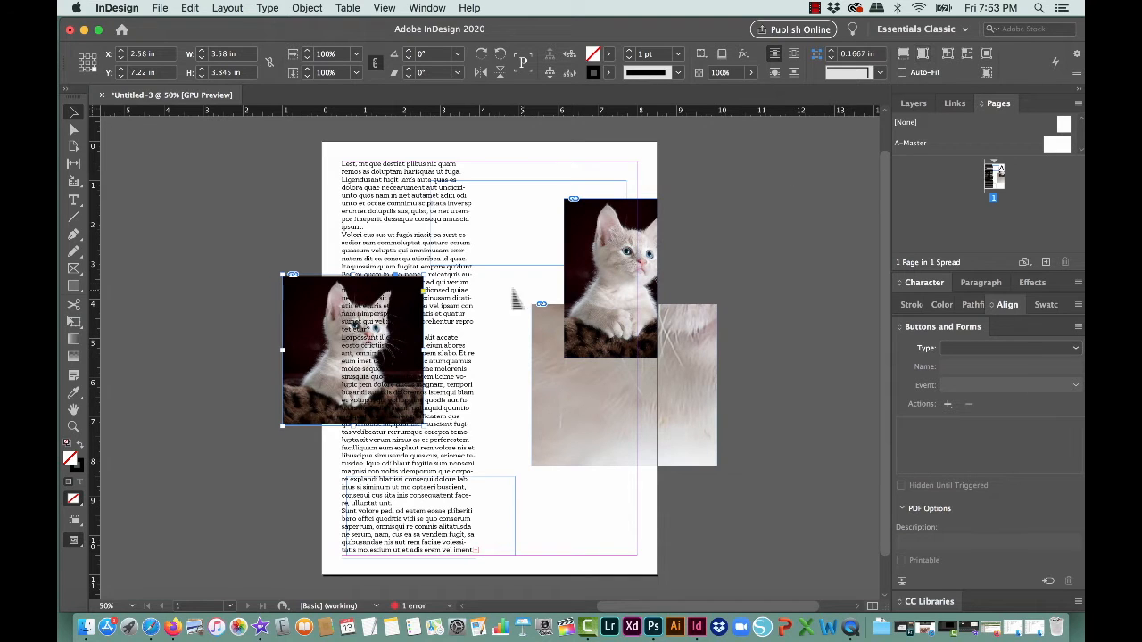
Widen the frame of the kitten crossing the page's left edge to about 4.14 in, and fit the frame to its content.
double_click(311, 304)
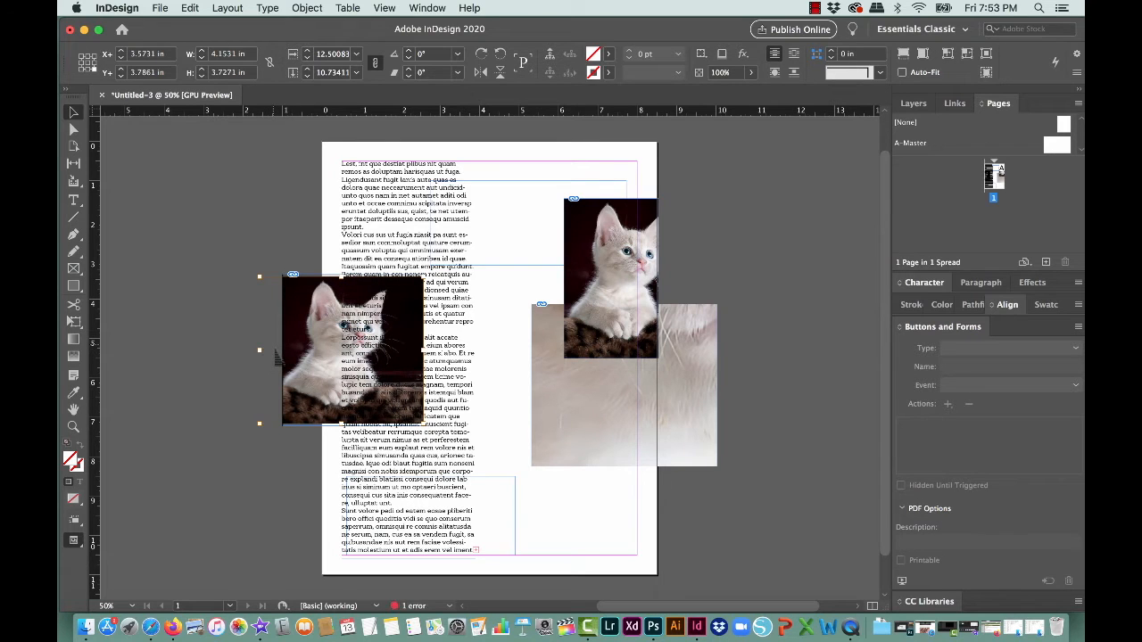
left_click(186, 295)
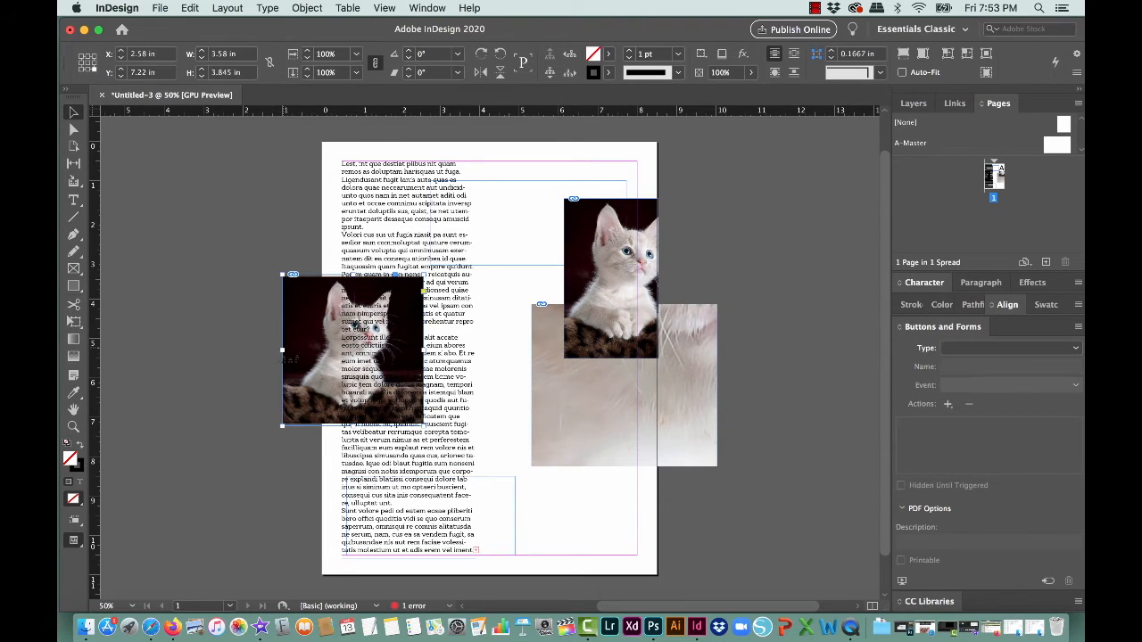
left_click_drag(266, 352, 261, 353)
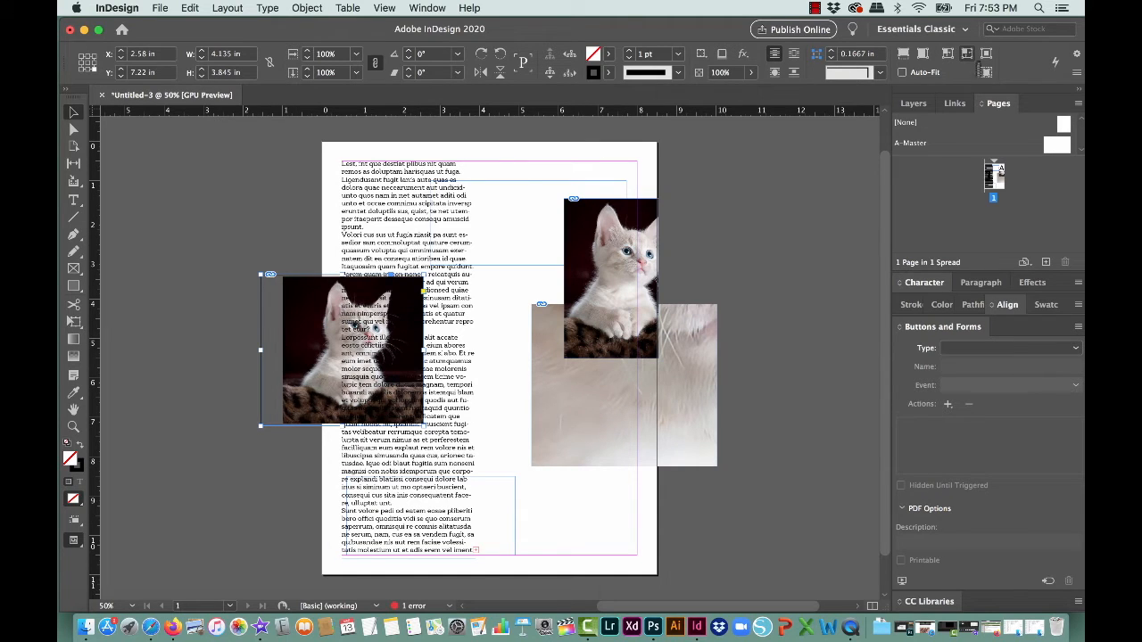
left_click(975, 69)
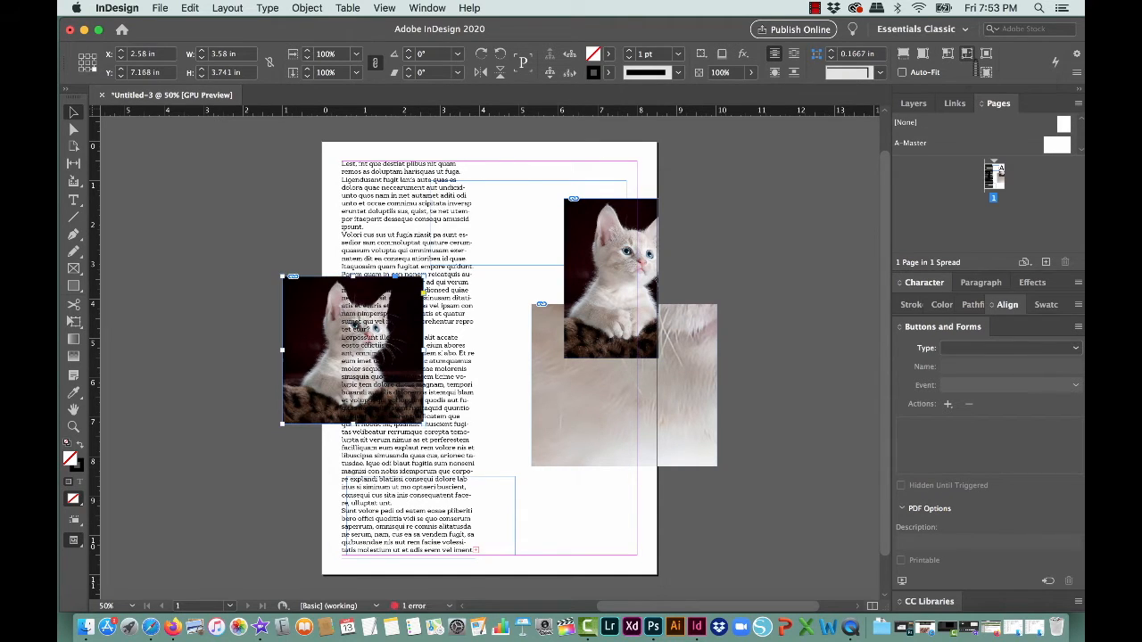
Fill the lower right frame proportionally with its picture, and move it onto the pasteboard left of the page.
left_click(624, 383)
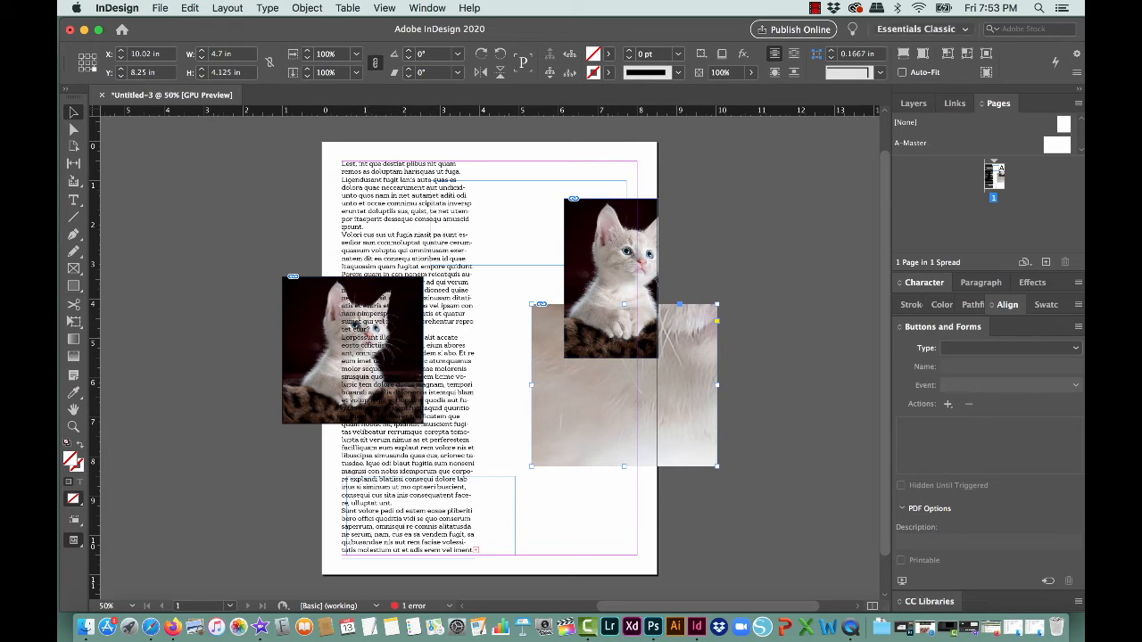
left_click(904, 55)
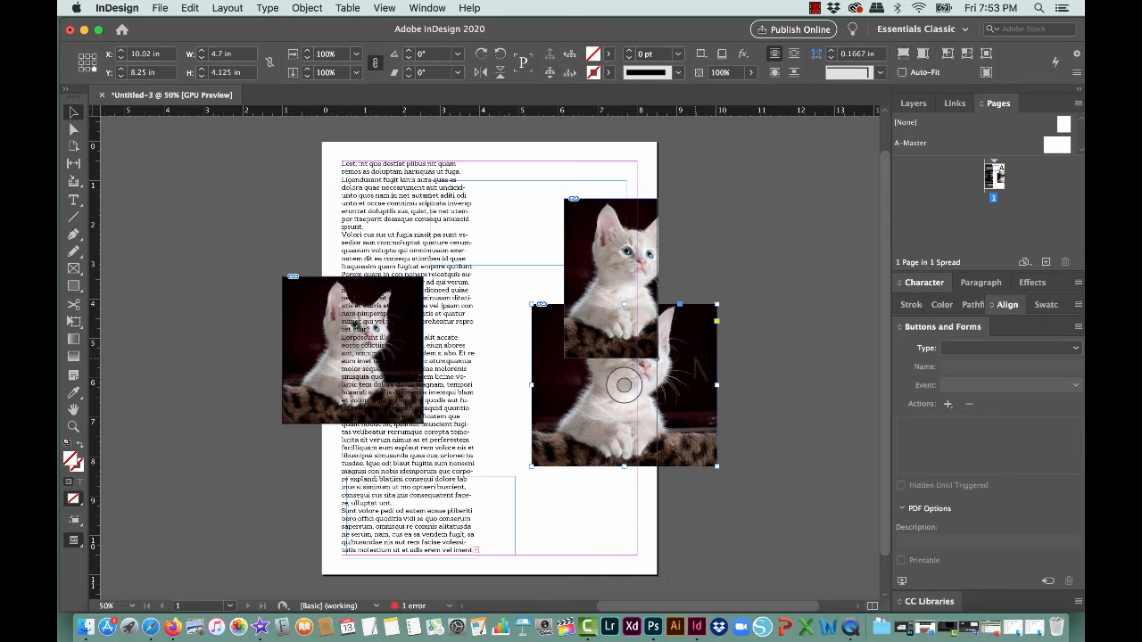
left_click_drag(625, 386, 227, 300)
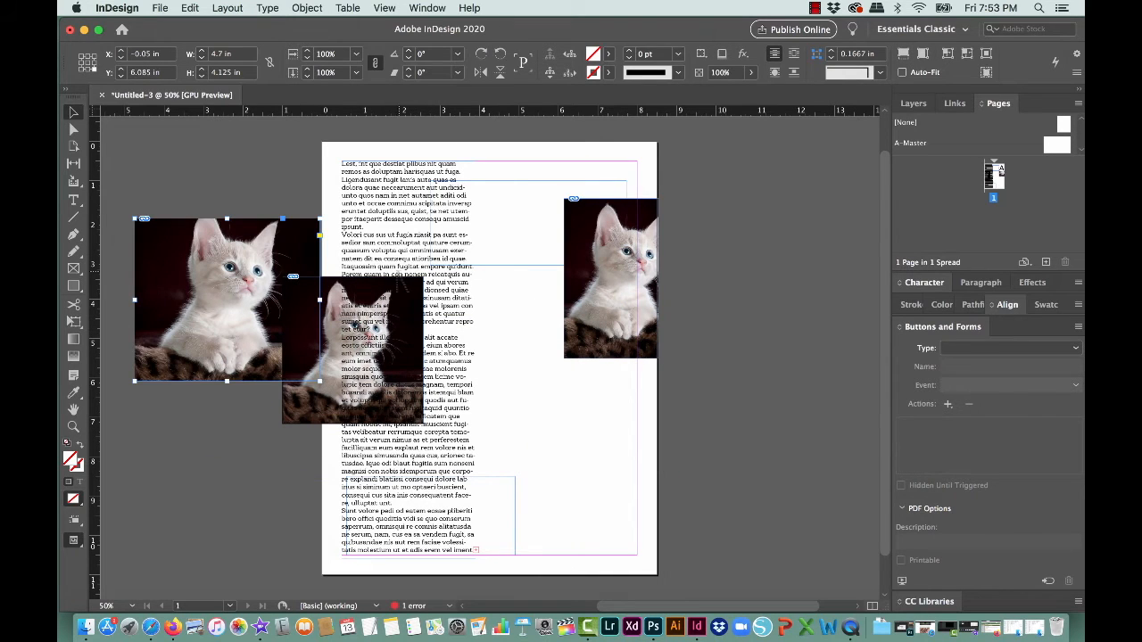
left_click_drag(253, 251, 260, 209)
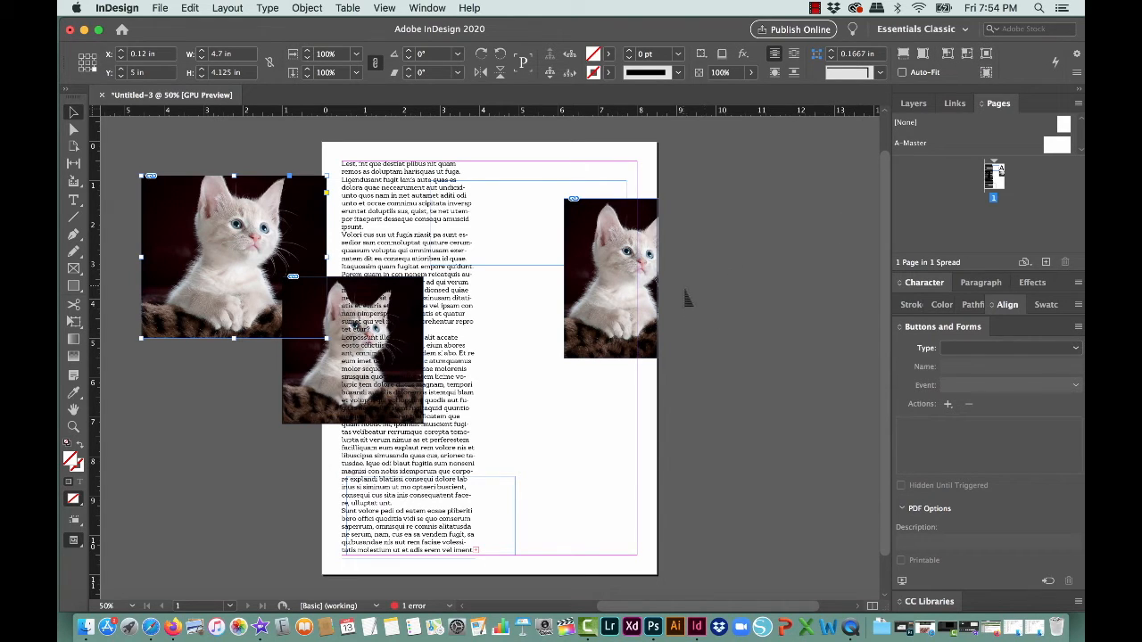
Enlarge the cropped kitten's frame on the page's right to about 5.52 by 5.43 in, and scale the picture to fill it.
left_click(621, 277)
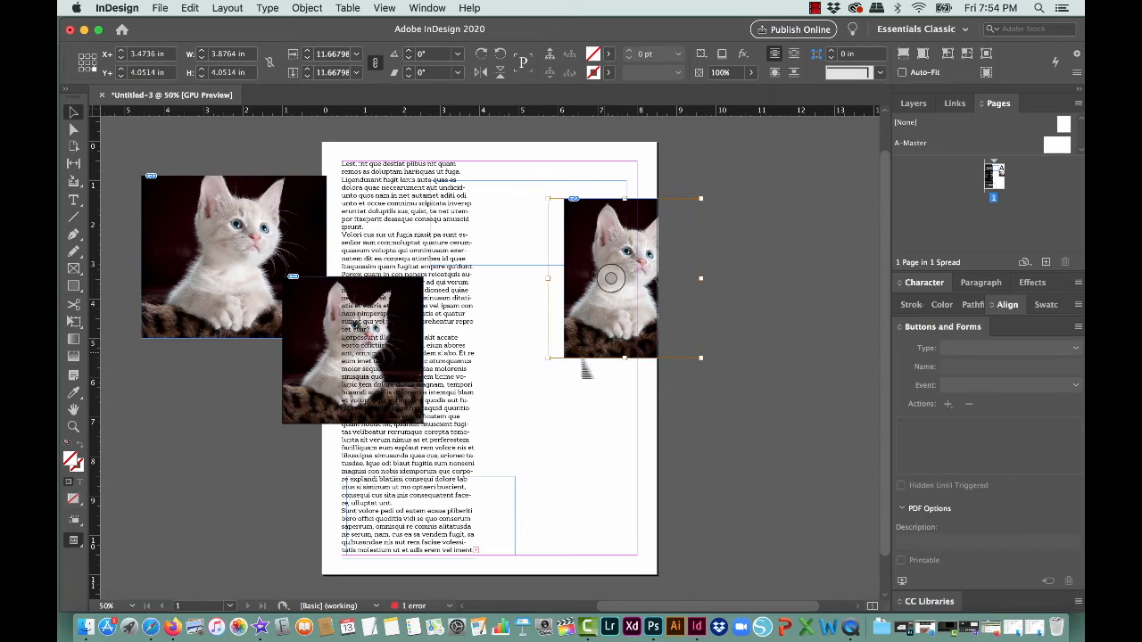
left_click(601, 375)
left_click(588, 353)
left_click_drag(564, 358, 500, 386)
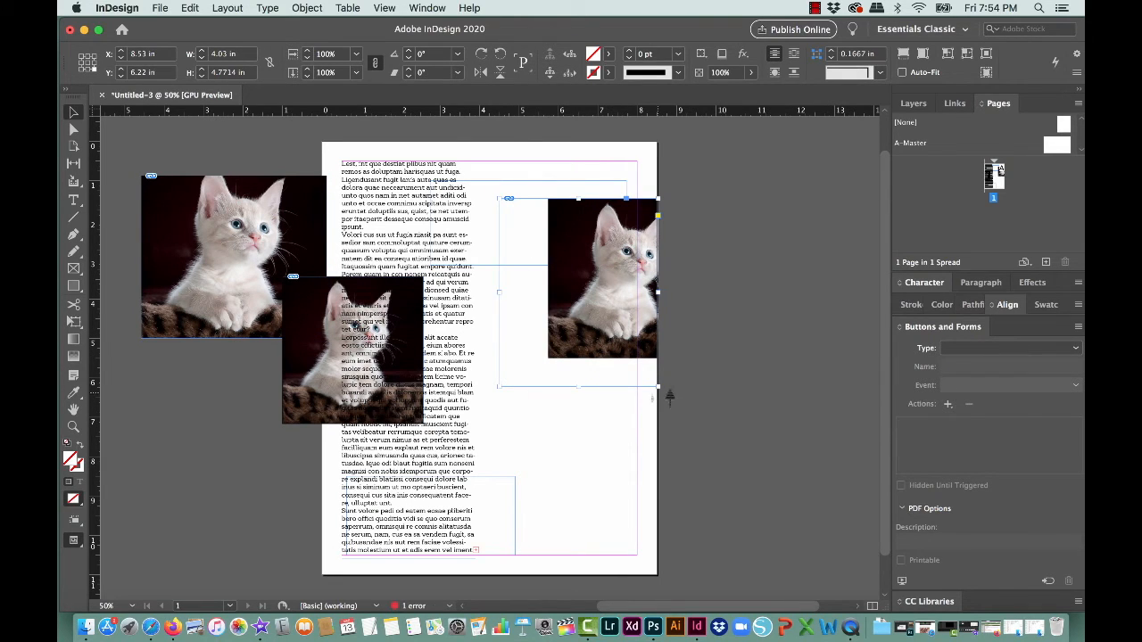
left_click_drag(658, 397, 716, 411)
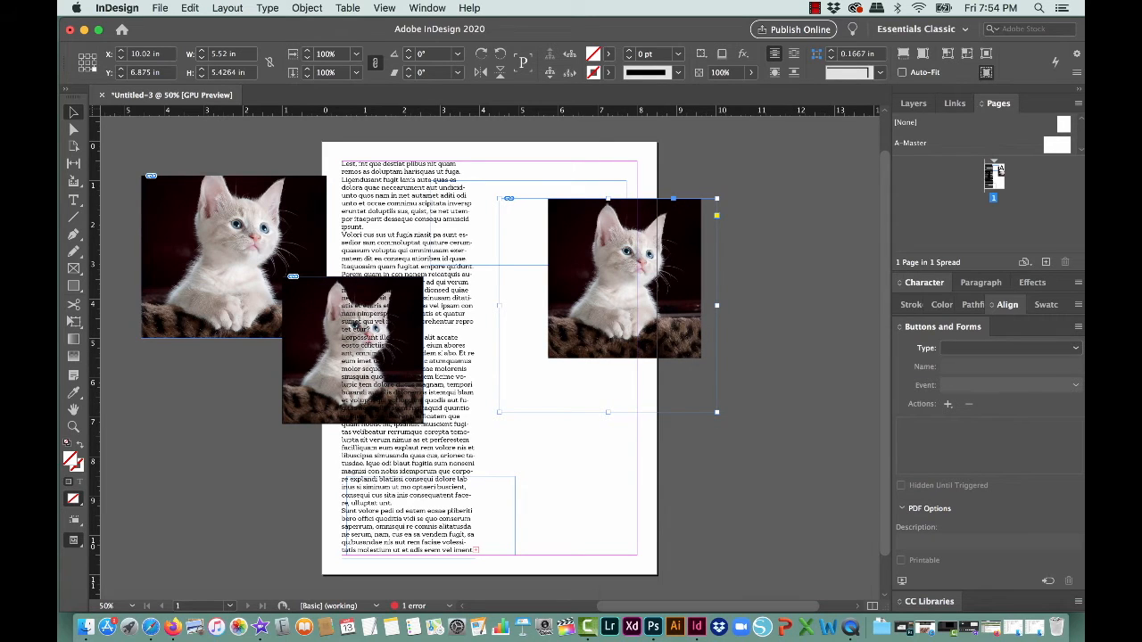
left_click(985, 56)
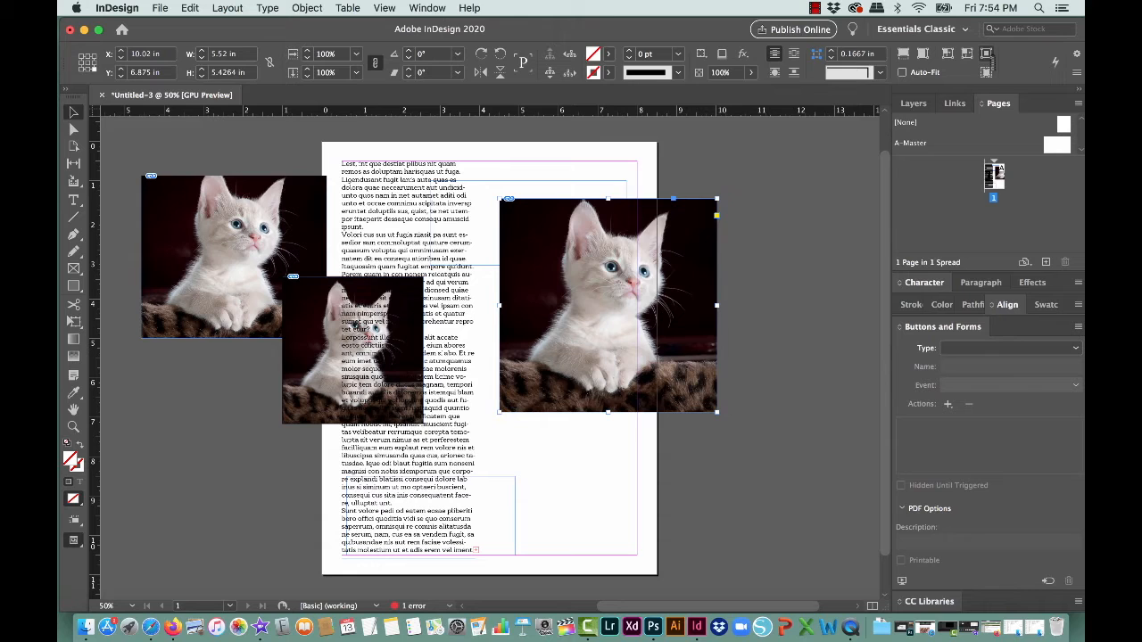
left_click(987, 73)
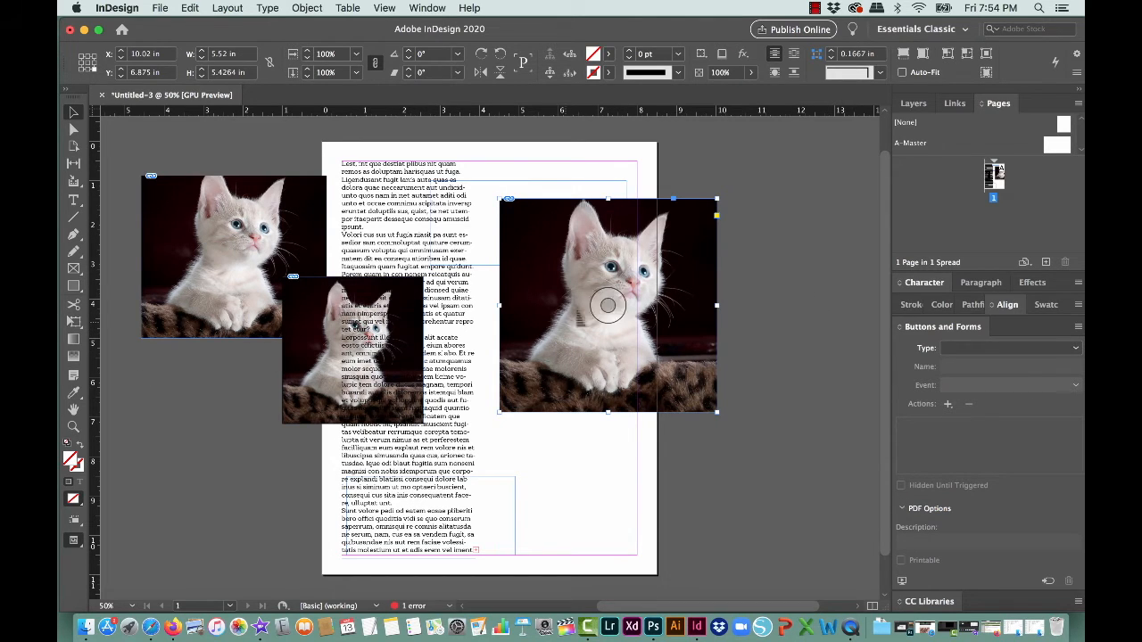
Shift the upper left kitten farther from the page, and move the large kitten onto the pasteboard right of the page.
left_click_drag(235, 252, 195, 252)
left_click_drag(608, 305, 795, 312)
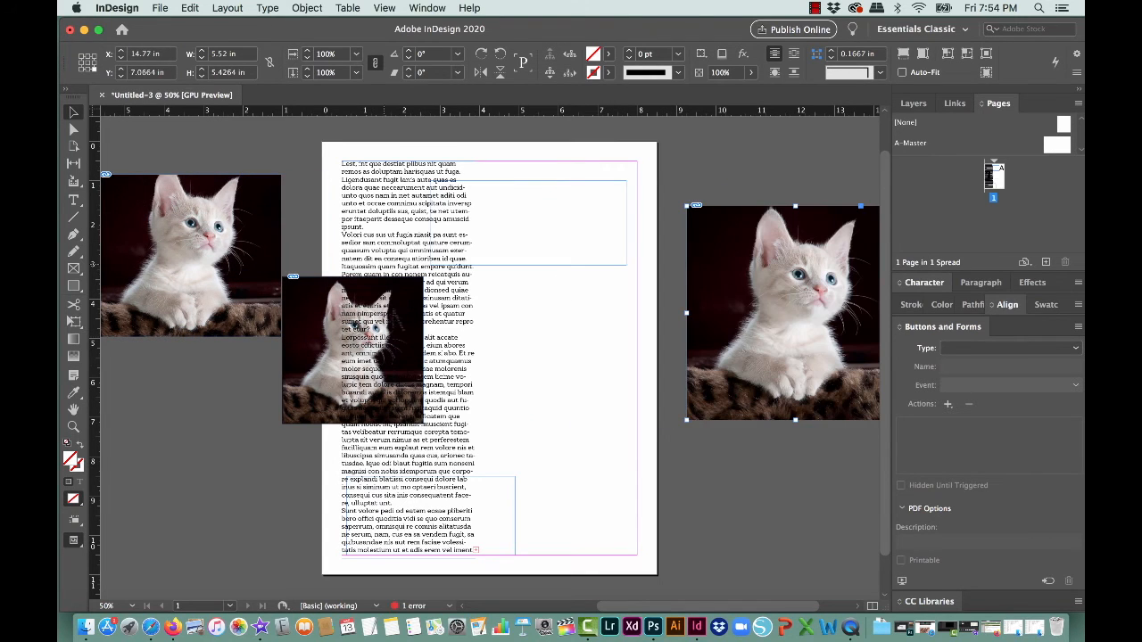
Wrap the column text around the bounding box of the kitten crossing the page's left edge.
left_click(299, 312)
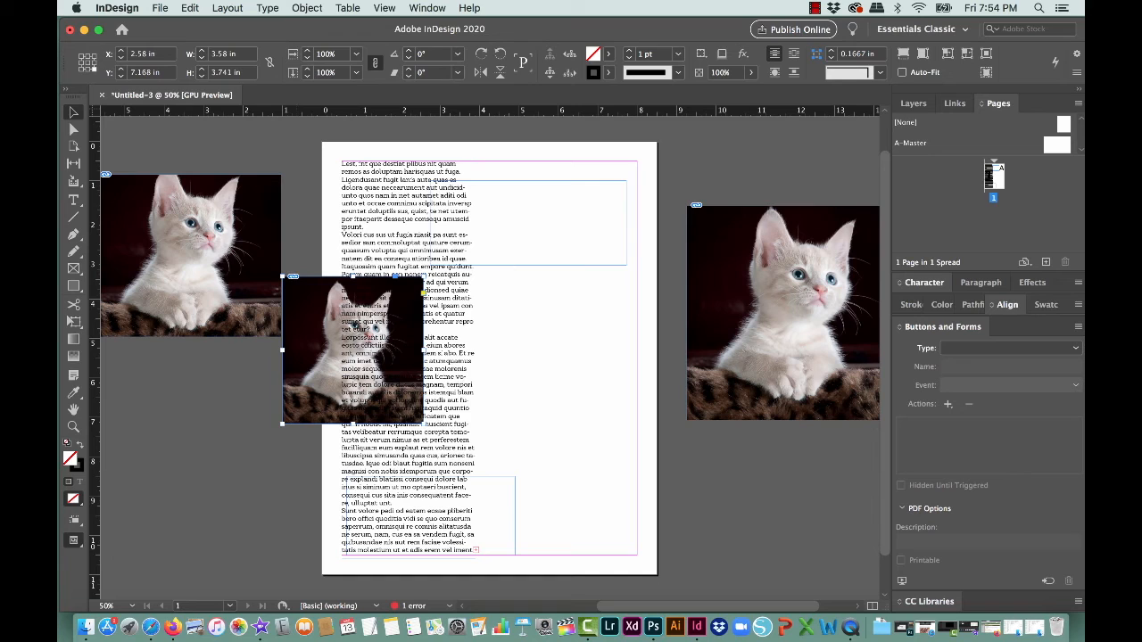
left_click(427, 8)
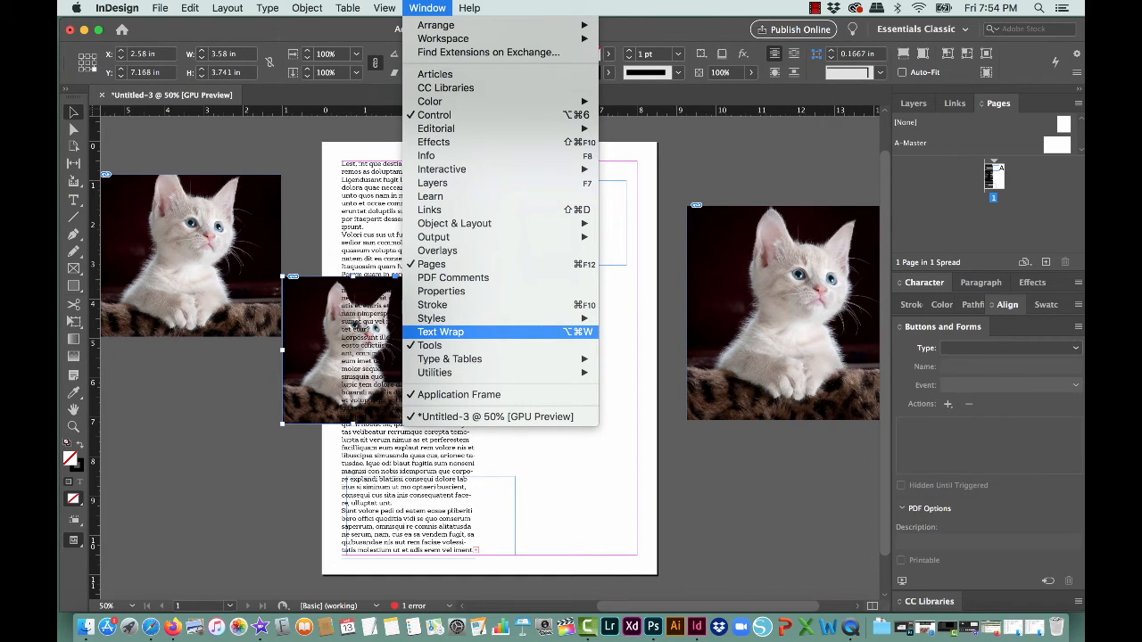
left_click(441, 332)
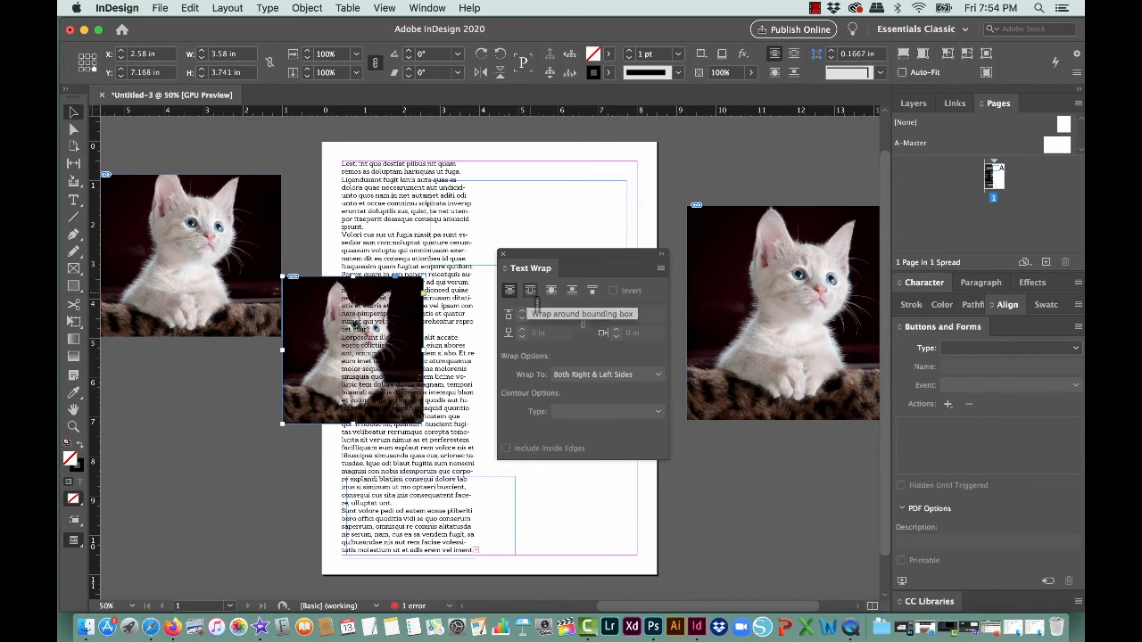
left_click(534, 294)
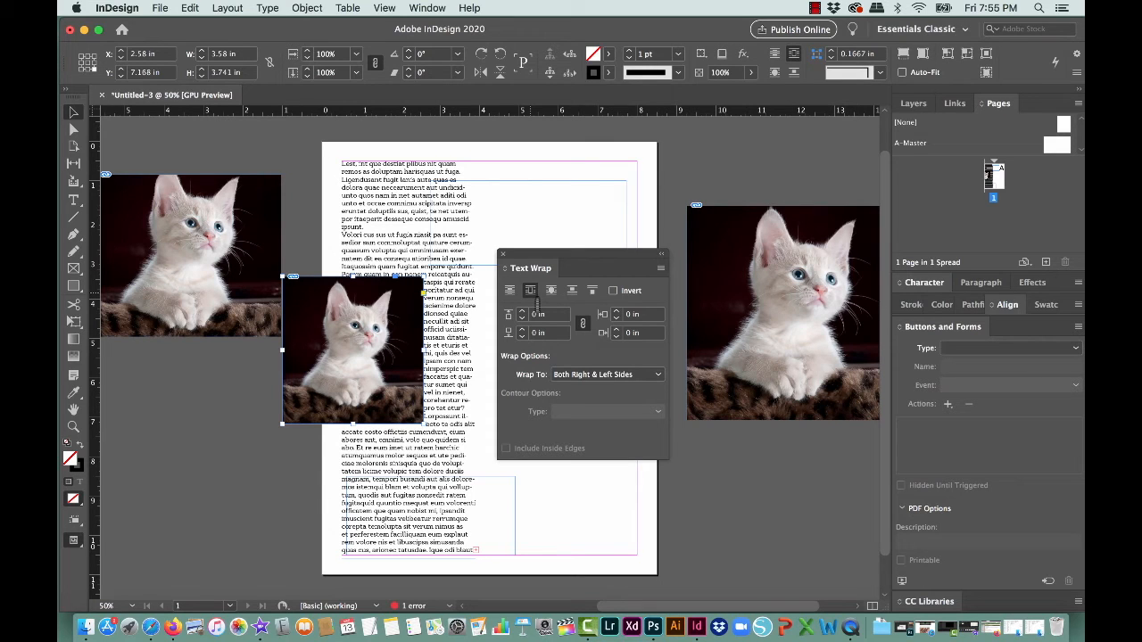
left_click_drag(544, 268, 588, 204)
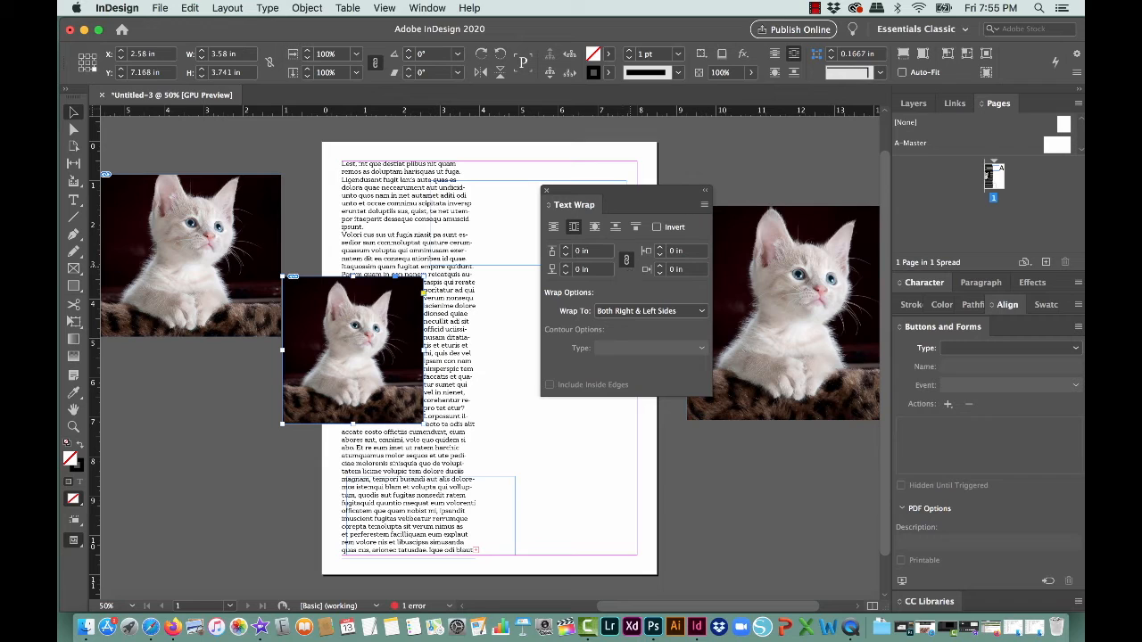
Set the kitten's text wrap offset to 0.0625 in on all four sides.
left_click(583, 250)
key("Up")
key("Up")
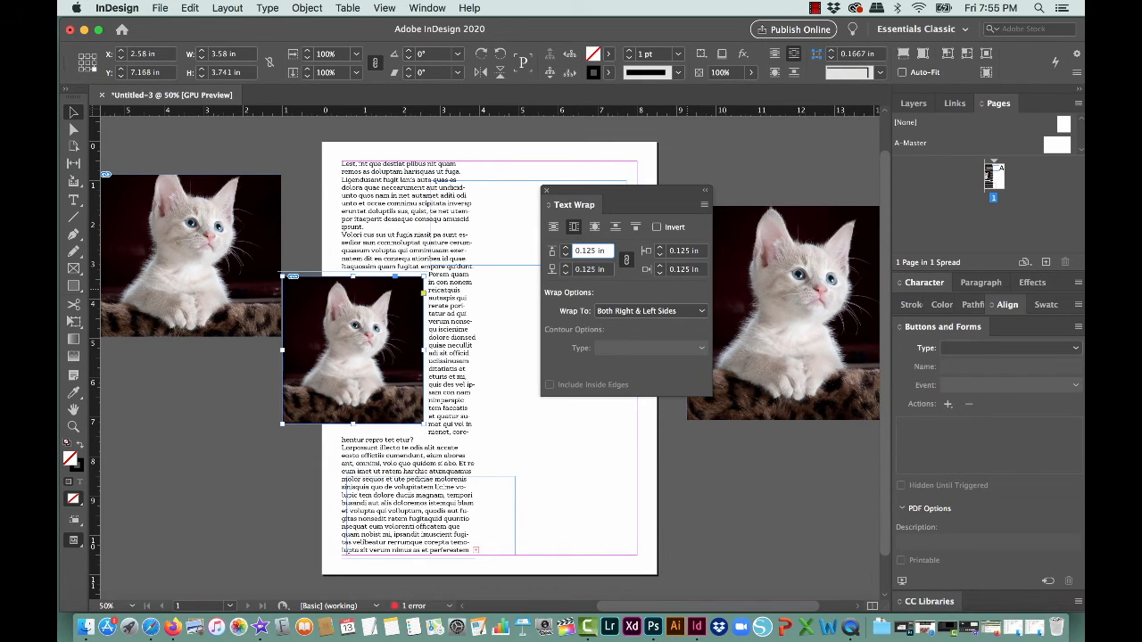
key("Down")
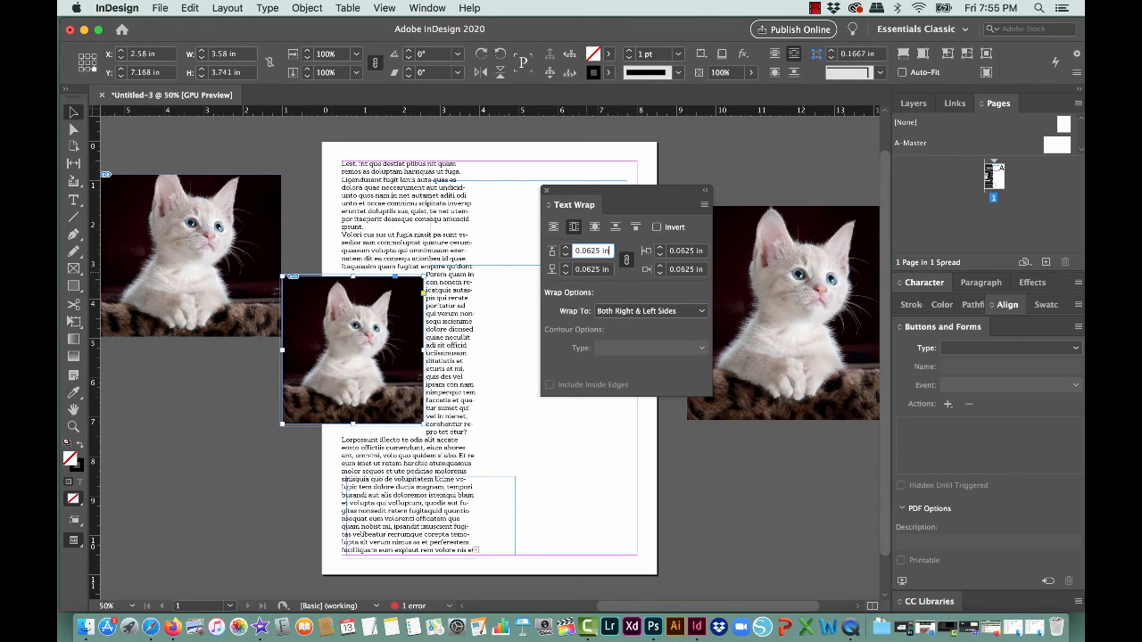
Unlink the kitten's text wrap offsets and set only the right offset to 0.1875 in.
left_click(627, 261)
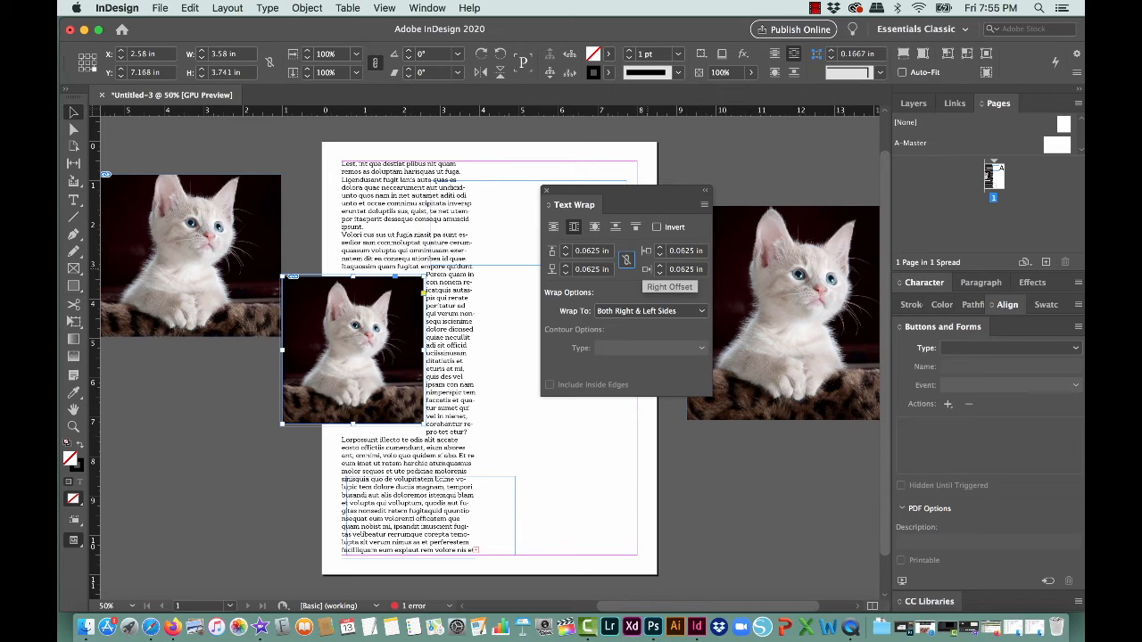
left_click(659, 265)
left_click(659, 265)
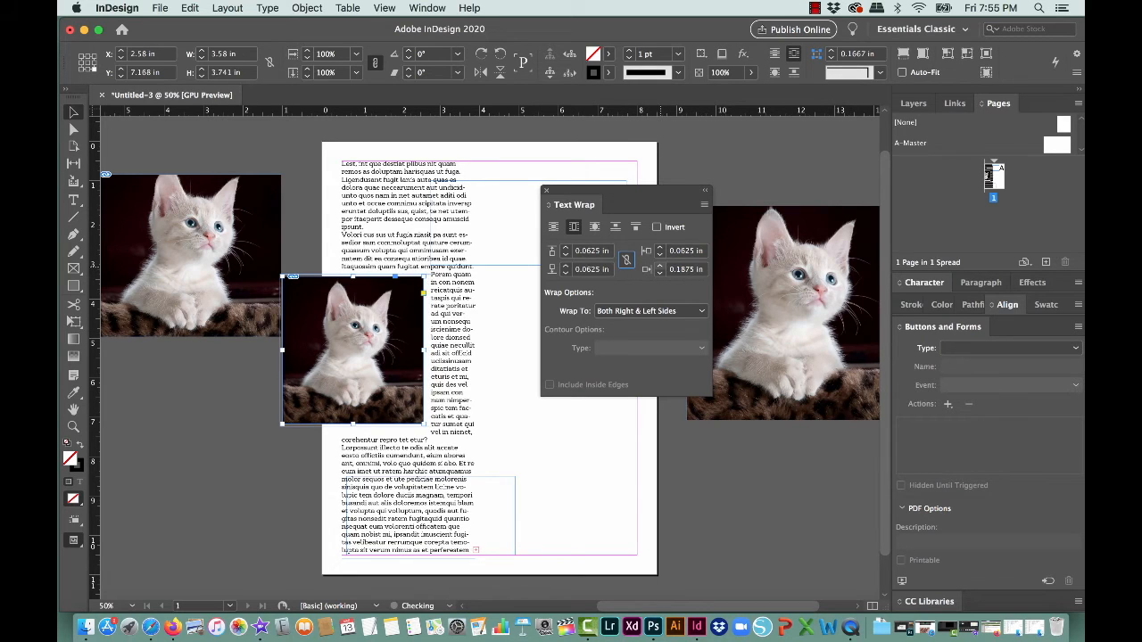
Preview the page without guides, and increase the kitten's right text wrap offset to 0.25 in.
left_click(584, 482)
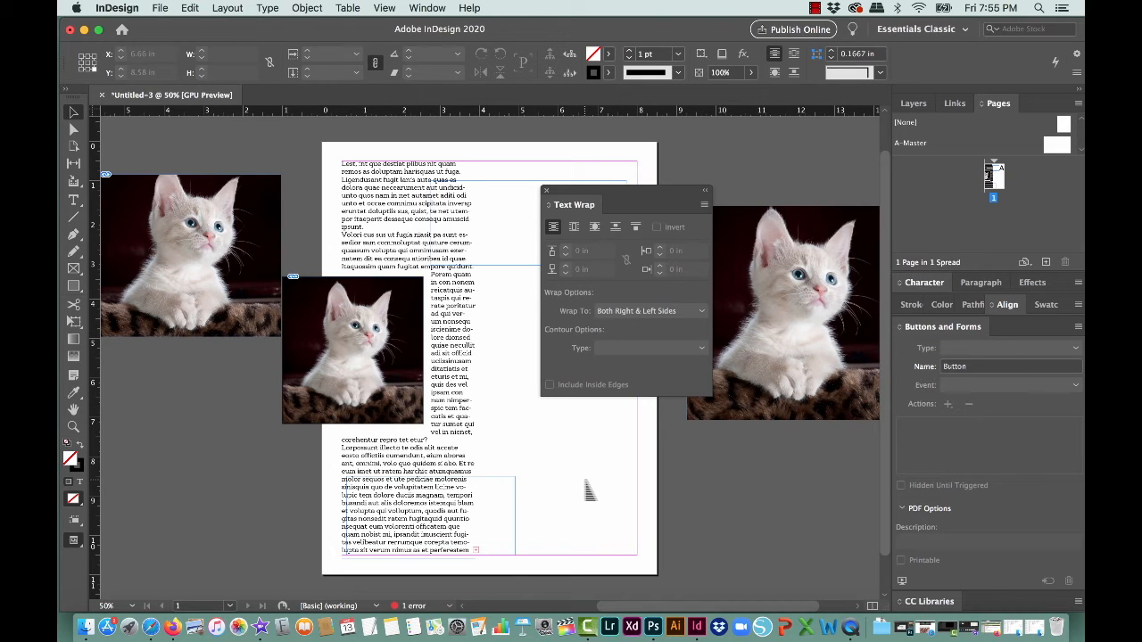
key("w")
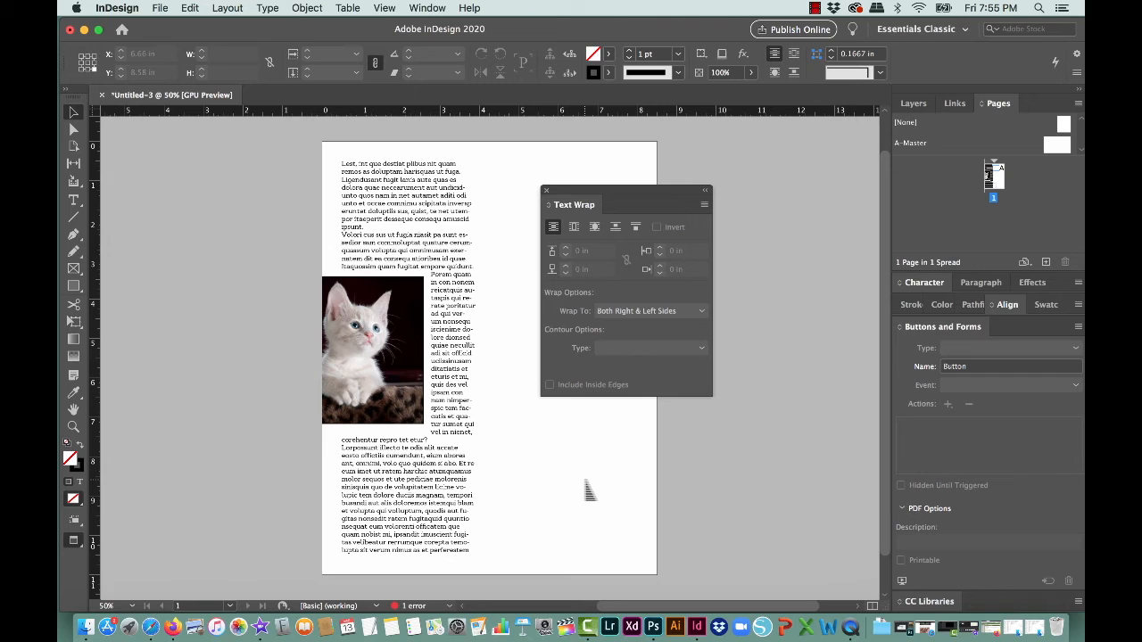
left_click(468, 332)
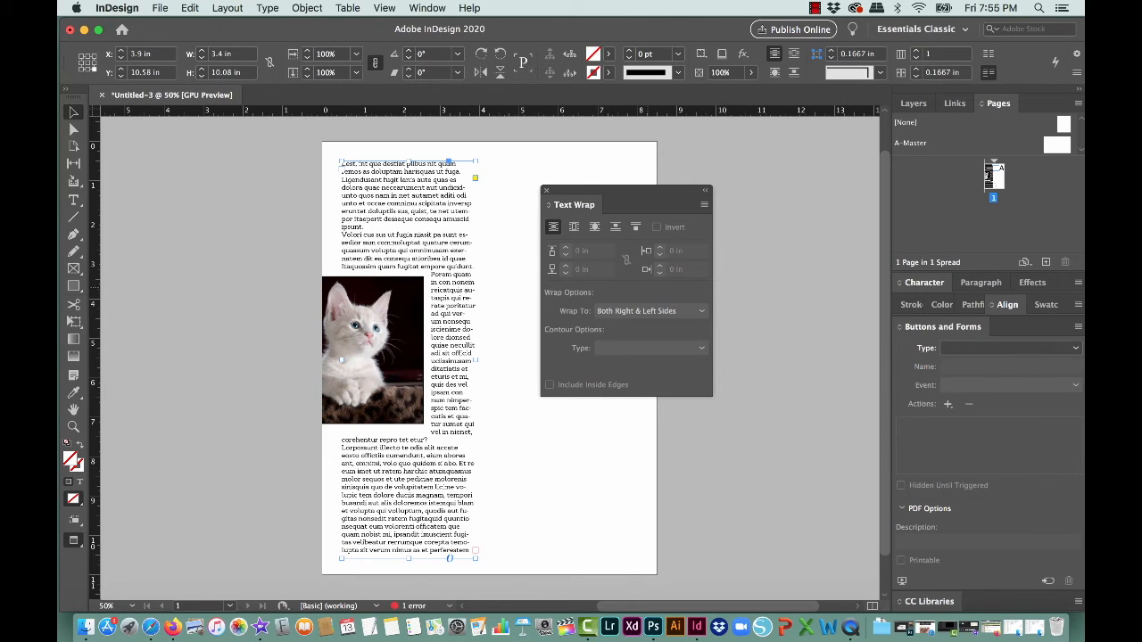
left_click(323, 351)
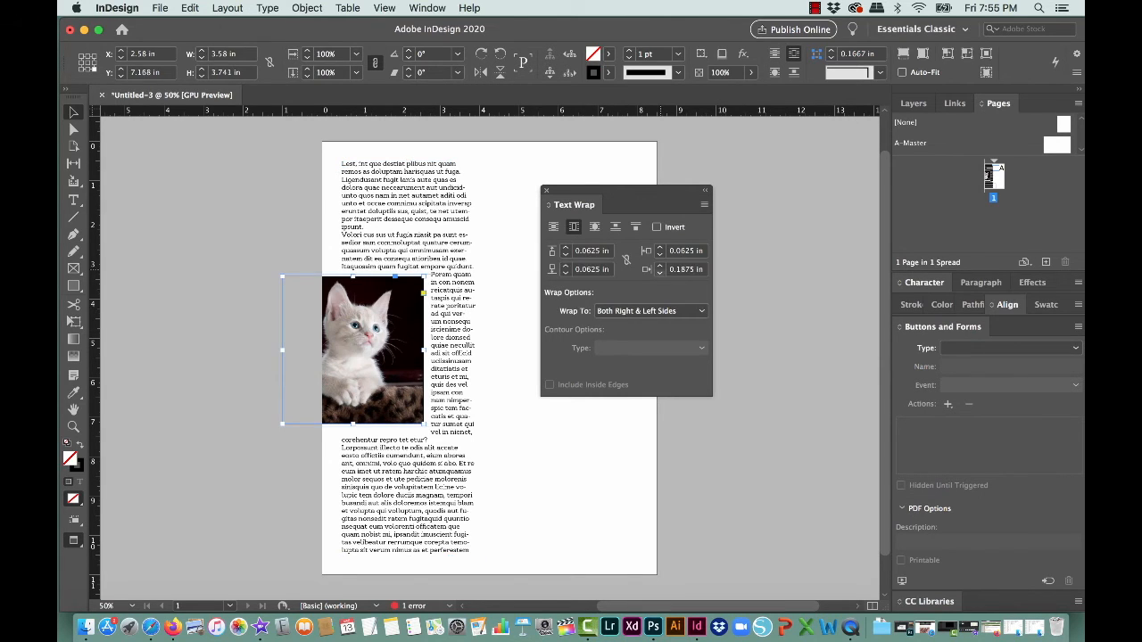
left_click(642, 458)
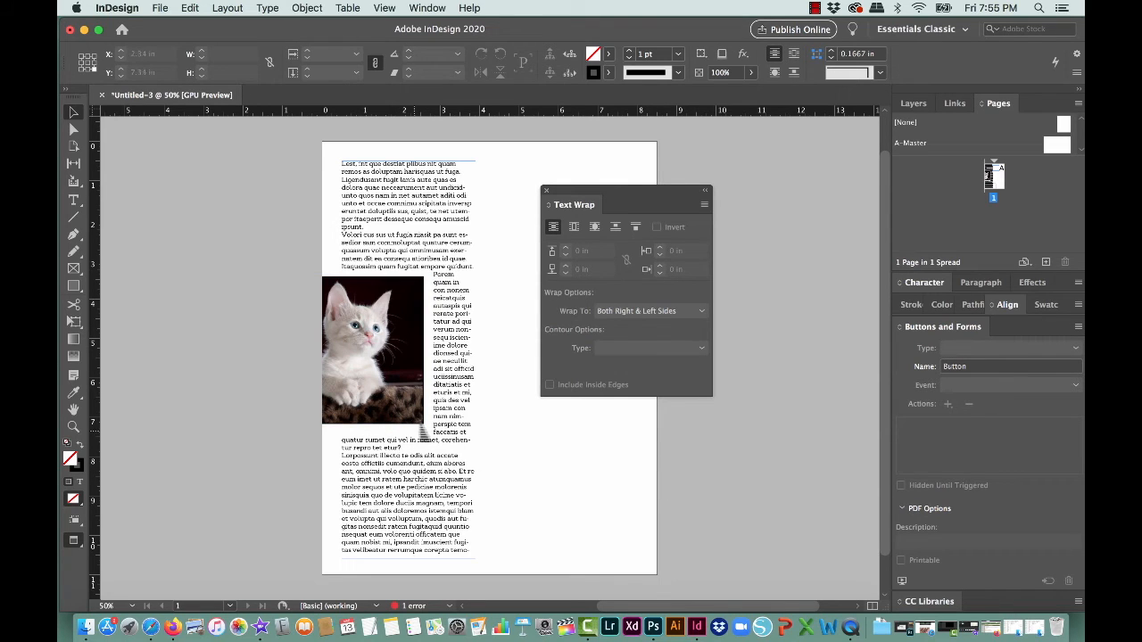
Try different bottom text wrap offsets on the kitten, going down to 0 in.
left_click(319, 346)
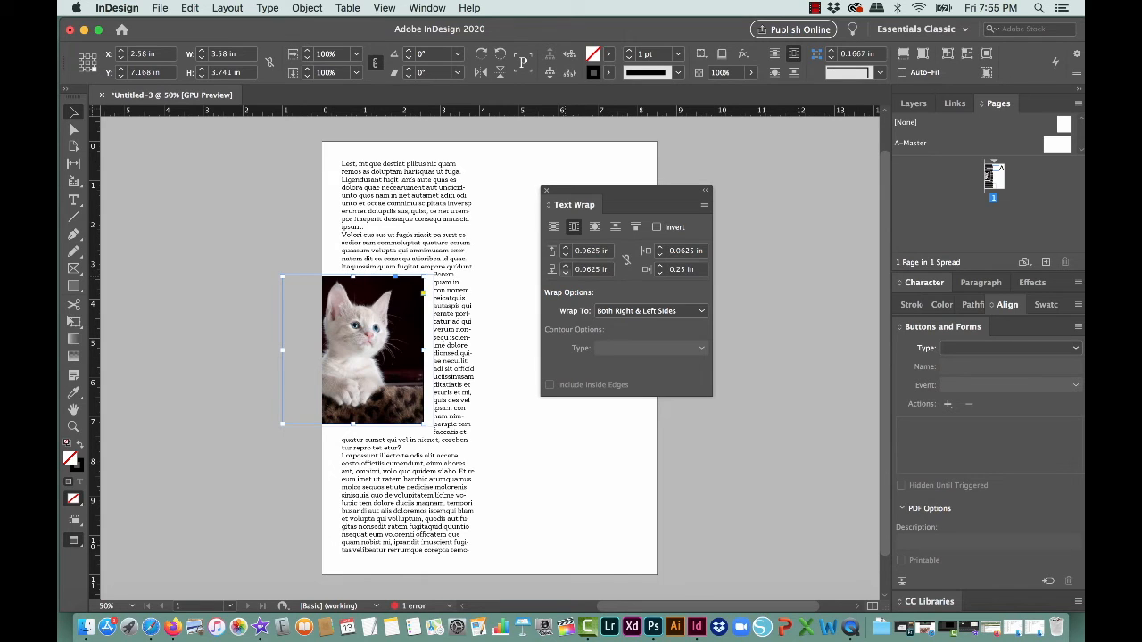
left_click(565, 266)
left_click(565, 266)
left_click(564, 272)
left_click(564, 272)
left_click(564, 272)
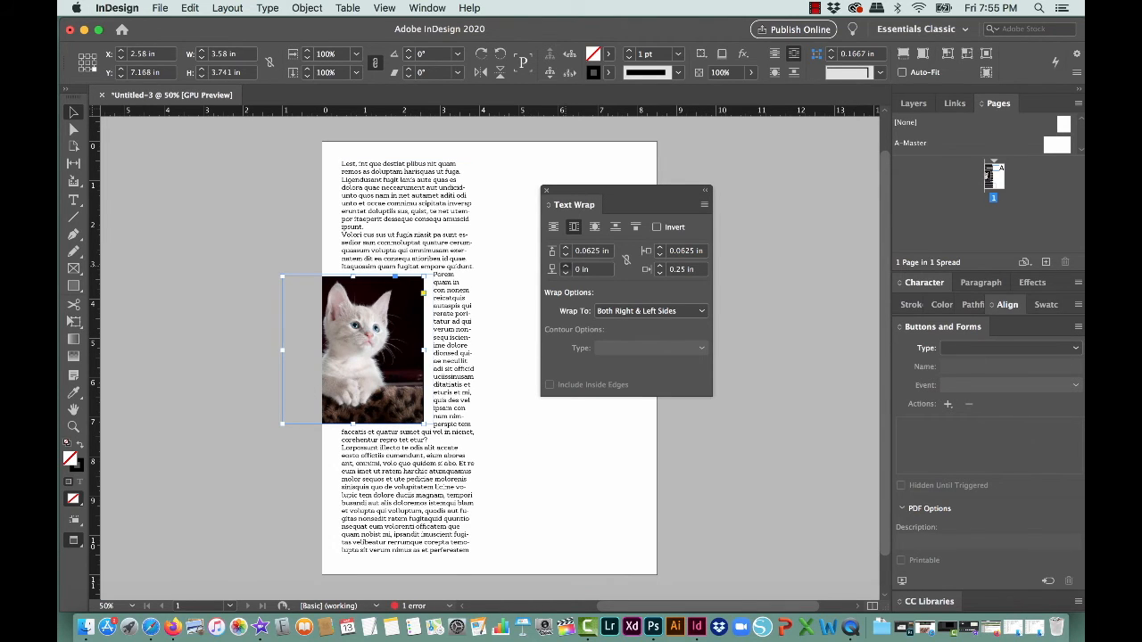
left_click(657, 482)
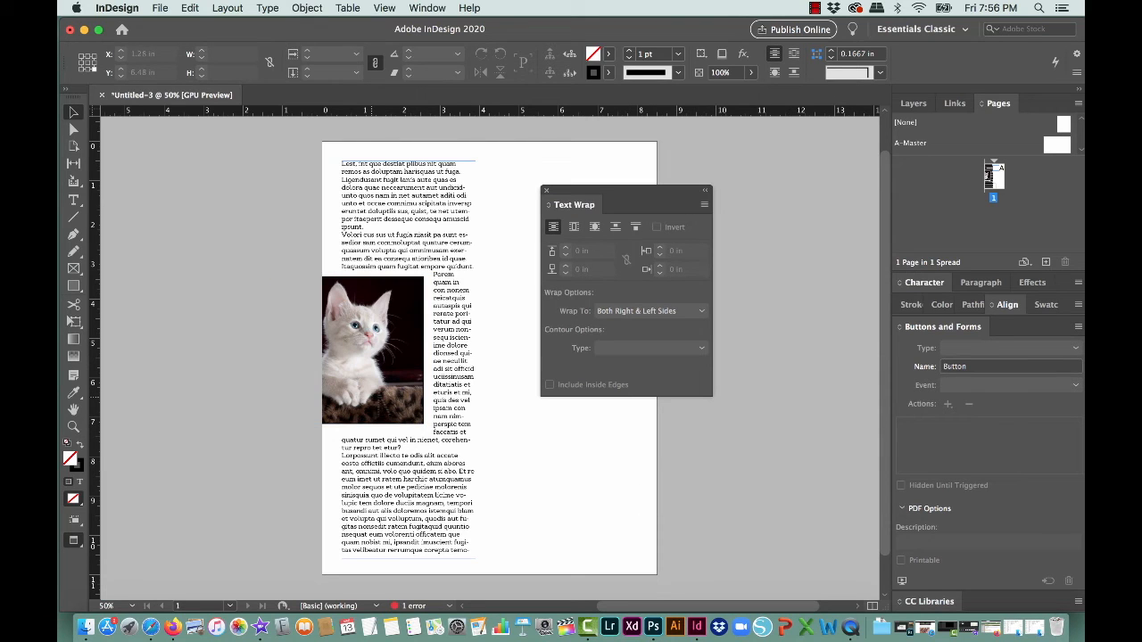
Return to the normal view with guides, and locate the placed kitten JPG among the document's links.
left_click_drag(624, 190, 790, 218)
key("w")
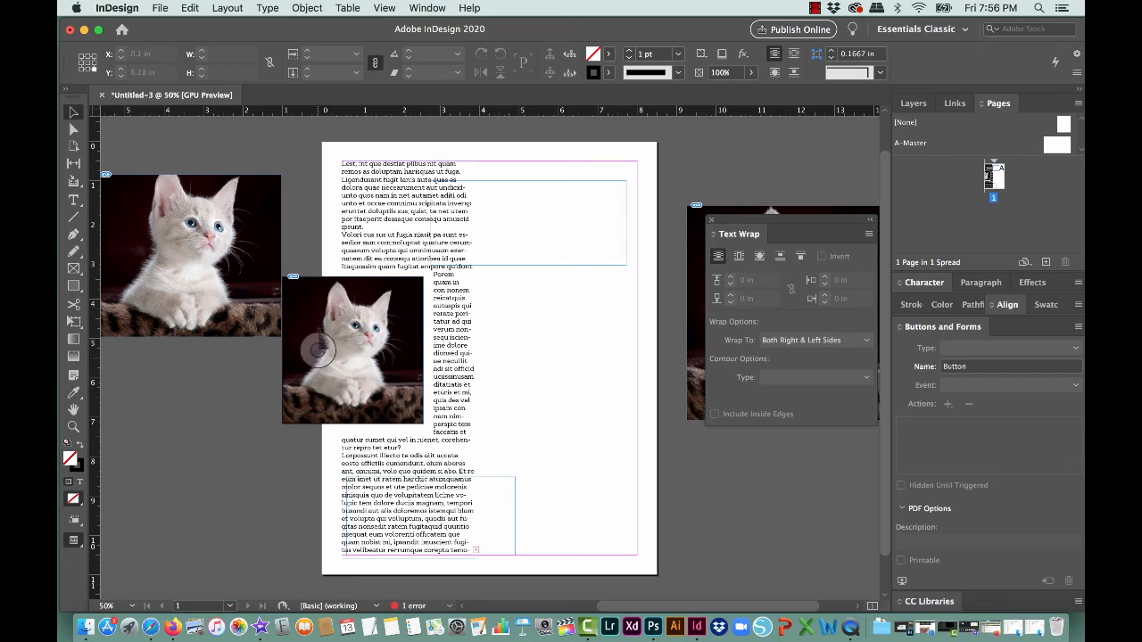
left_click(955, 103)
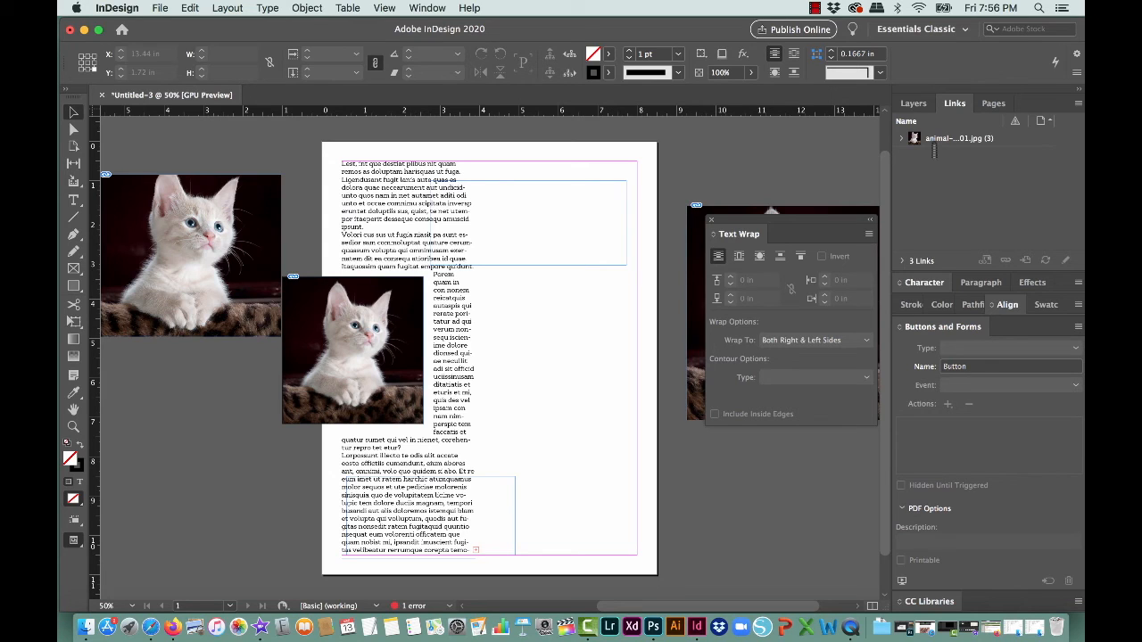
left_click(940, 145)
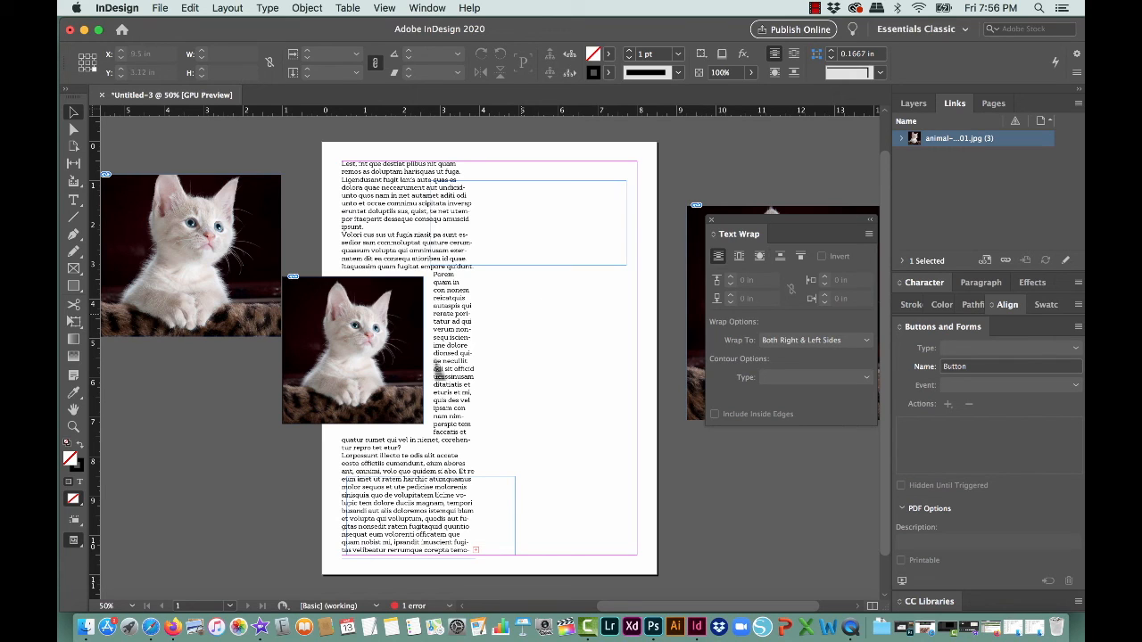
left_click(312, 335)
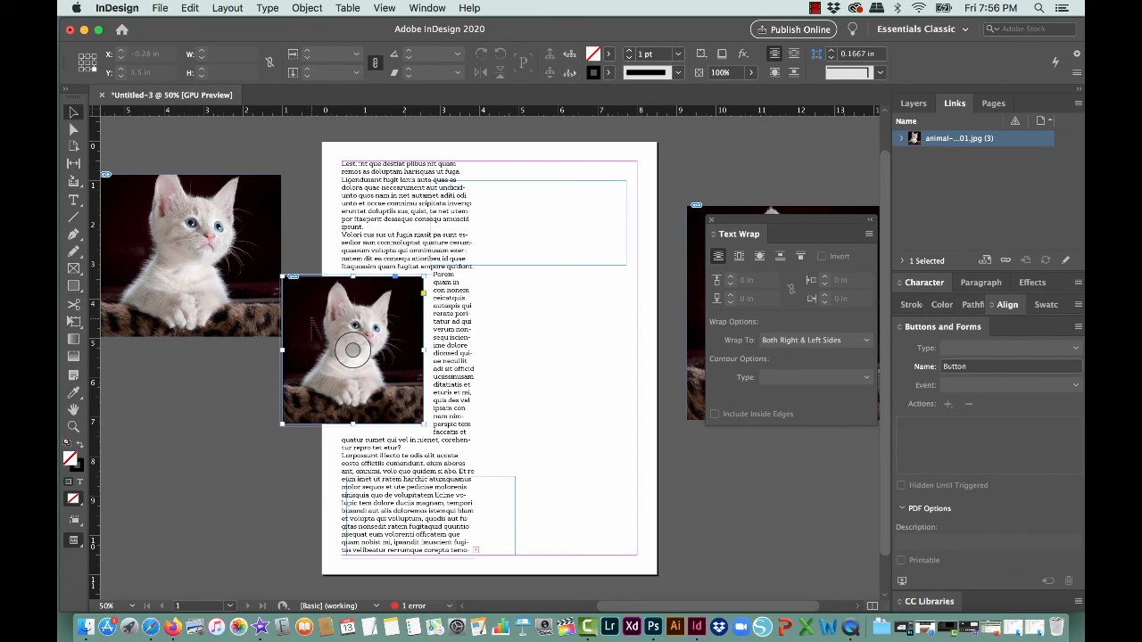